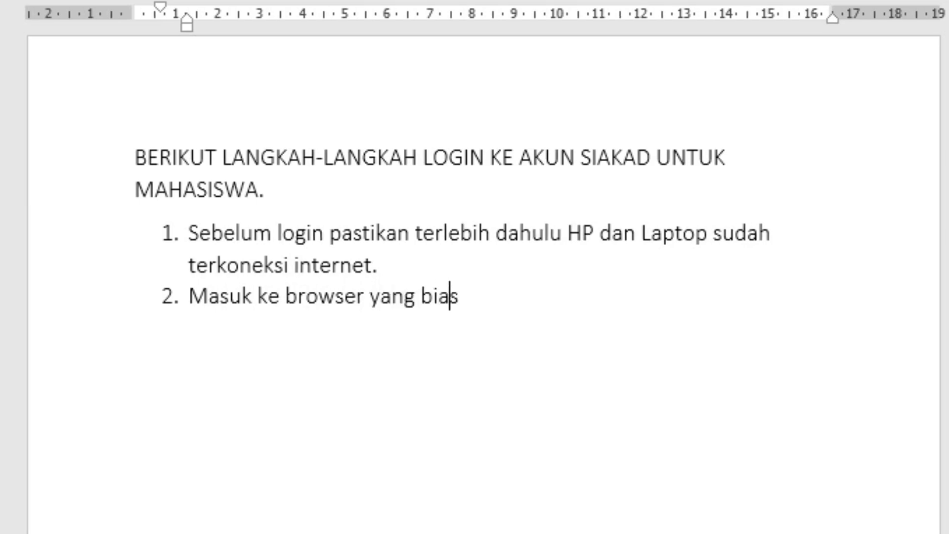
Complete the second list item with the browser examples "mozila ataupun opera mini).".
{"action": "type", "text": "mozila ataupun opera min"}
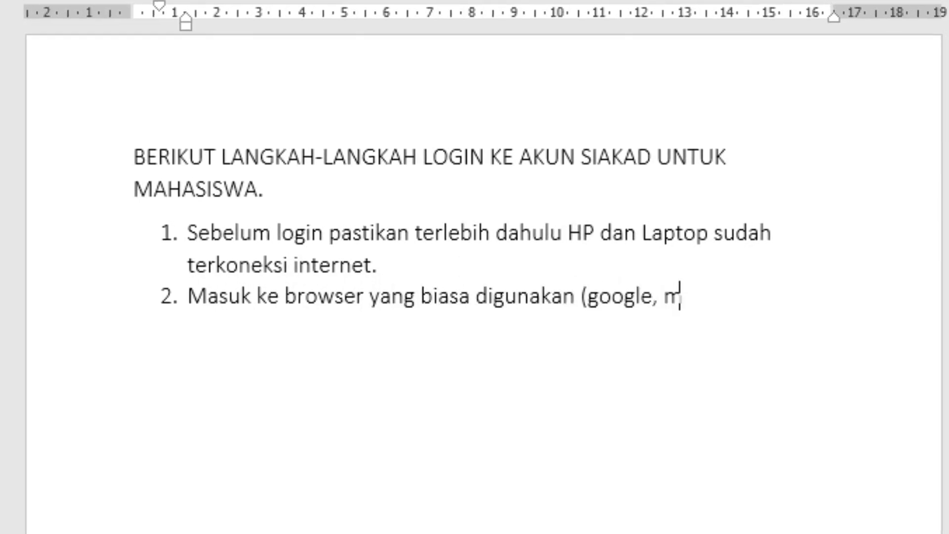
{"action": "type", "text": "i)."}
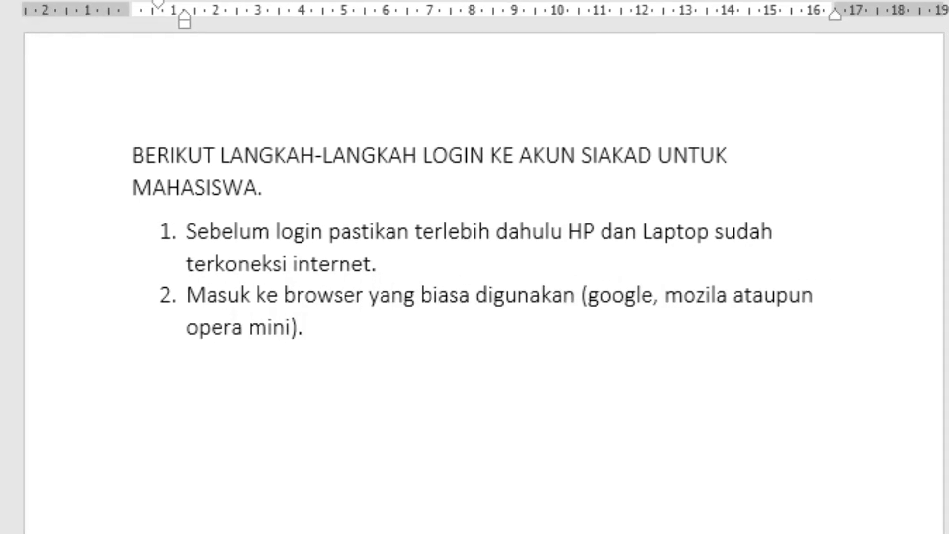
{"action": "left_click", "coordinate": [674, 517]}
{"action": "left_click", "coordinate": [871, 12]}
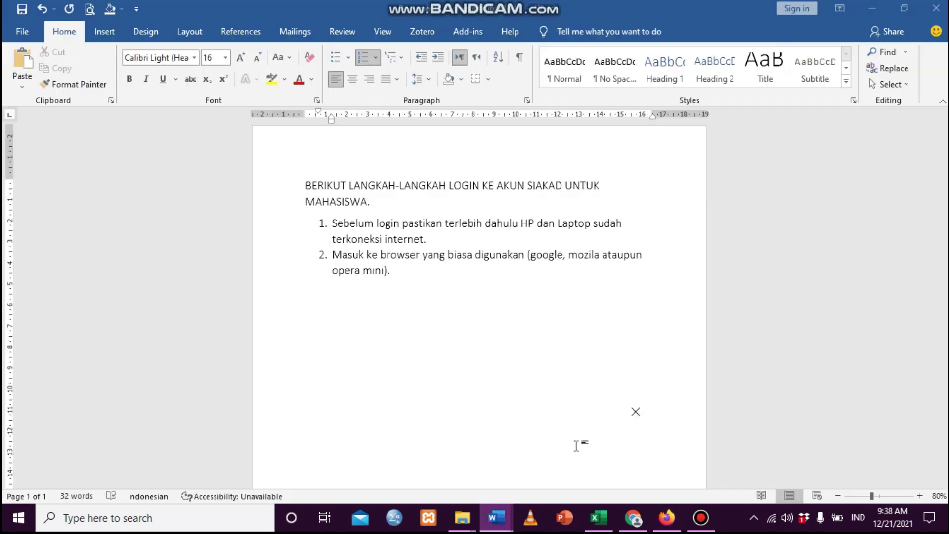
Add a third list item reading "Silahkan ketik url berikut: siakadbjbs.staisgarut.ac.id".
{"action": "key", "text": "Return"}
{"action": "type", "text": "Silahkan ketik"}
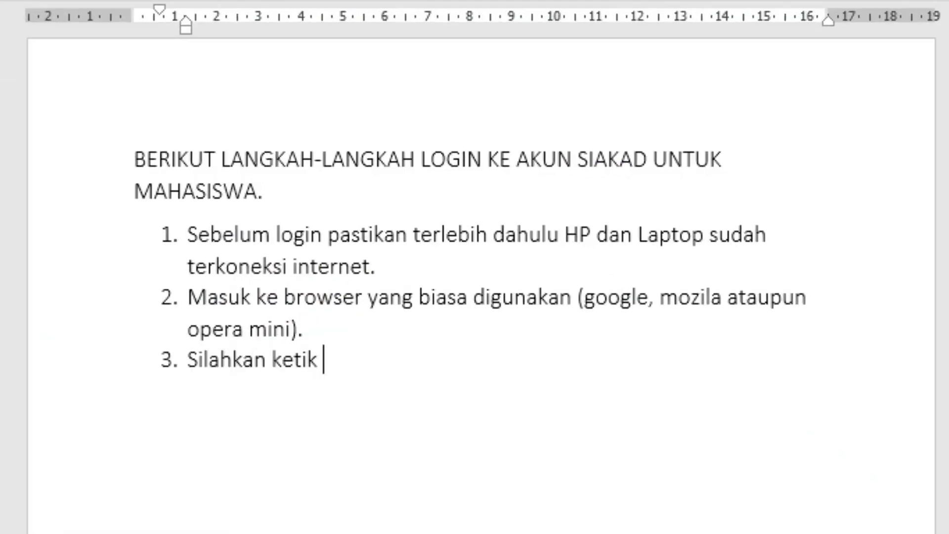
{"action": "type", "text": " url berikut: siakadbjb"}
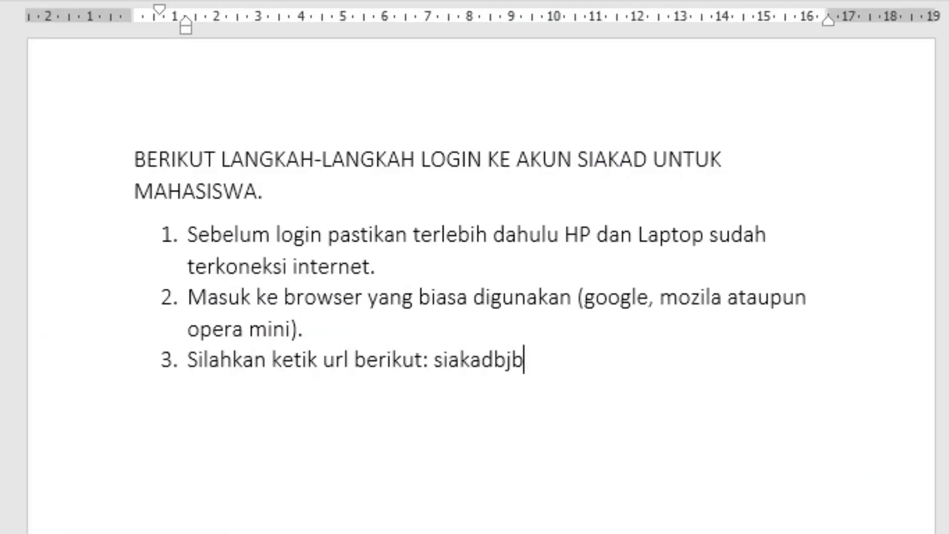
{"action": "type", "text": "s.staisgarut.ac.id"}
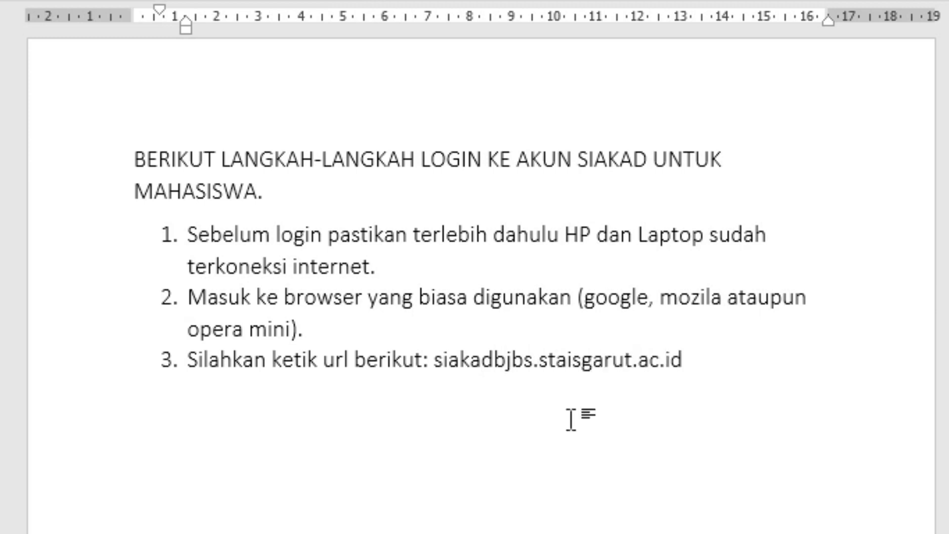
Make the URL in the third list item bold and open the copied address in Firefox.
{"action": "left_click_drag", "start_coordinate": [570, 417], "coordinate": [435, 359]}
{"action": "key", "text": "ctrl+c"}
{"action": "key", "text": "ctrl+b"}
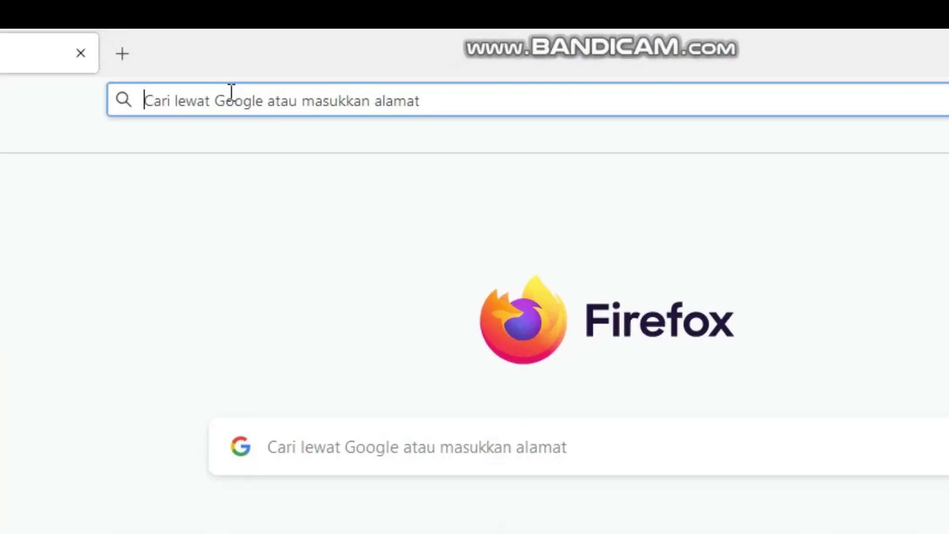
{"action": "key", "text": "ctrl+v"}
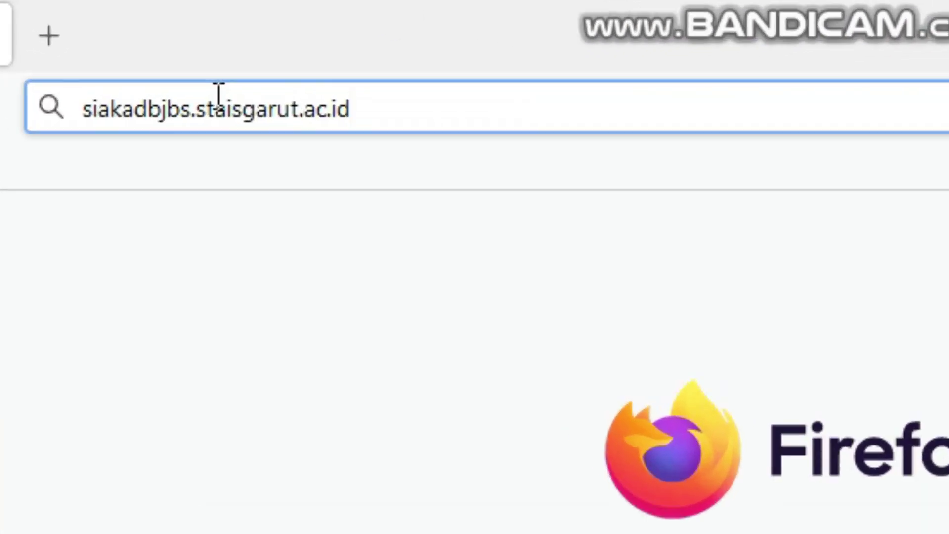
{"action": "key", "text": "Return"}
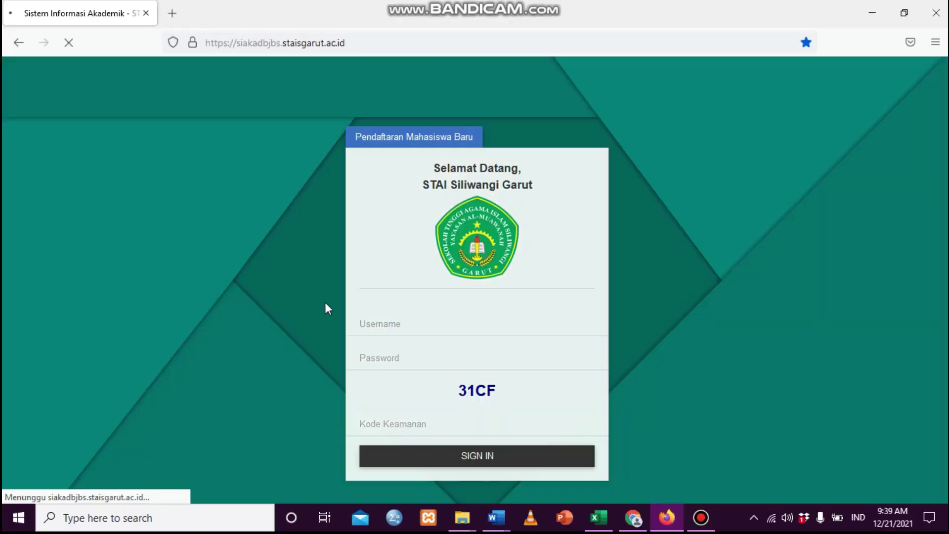
Switch back to Word and continue item 3 after the URL with ", secara otomatos akan diarahkan ke laman login siakad." in regular weight.
{"action": "left_click", "coordinate": [496, 517]}
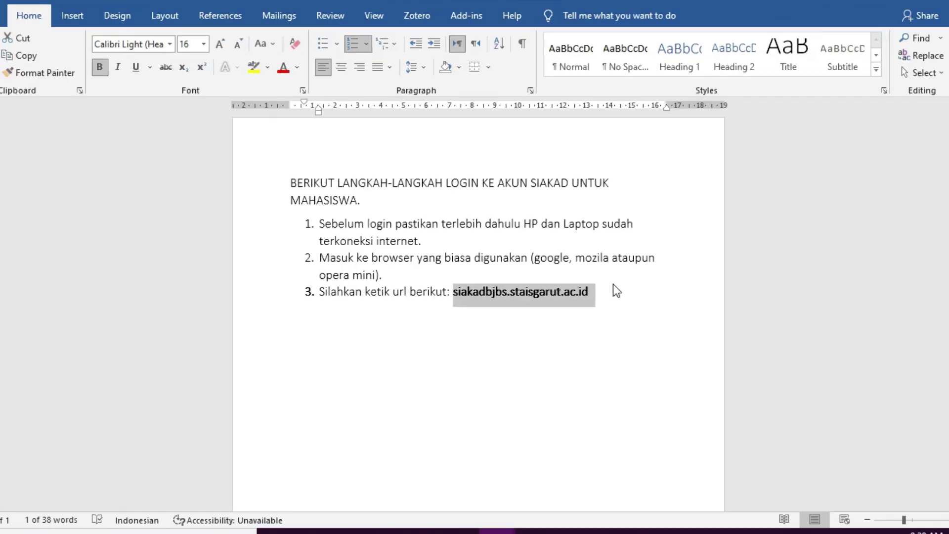
{"action": "left_click", "coordinate": [613, 283]}
{"action": "type", "text": "secara otomatos"}
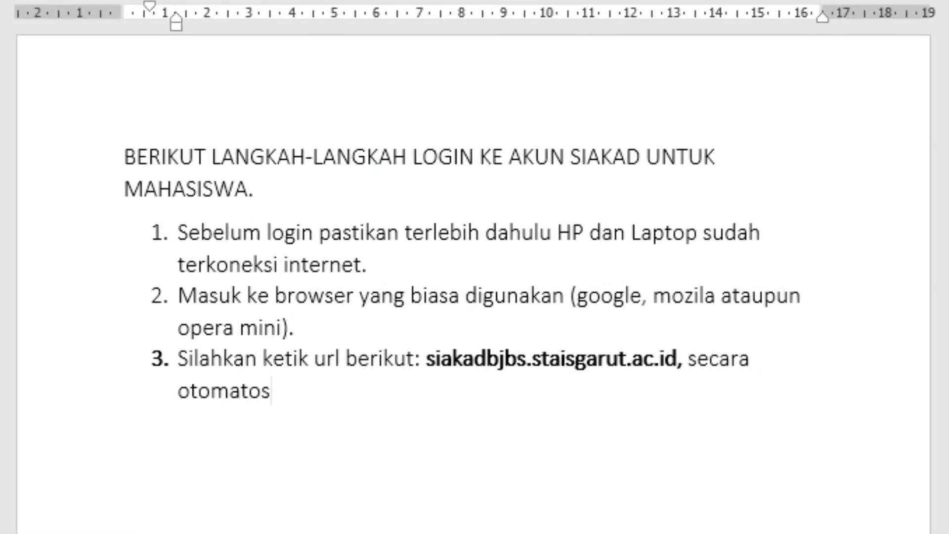
{"action": "type", "text": " akan diarahkan ke laman "}
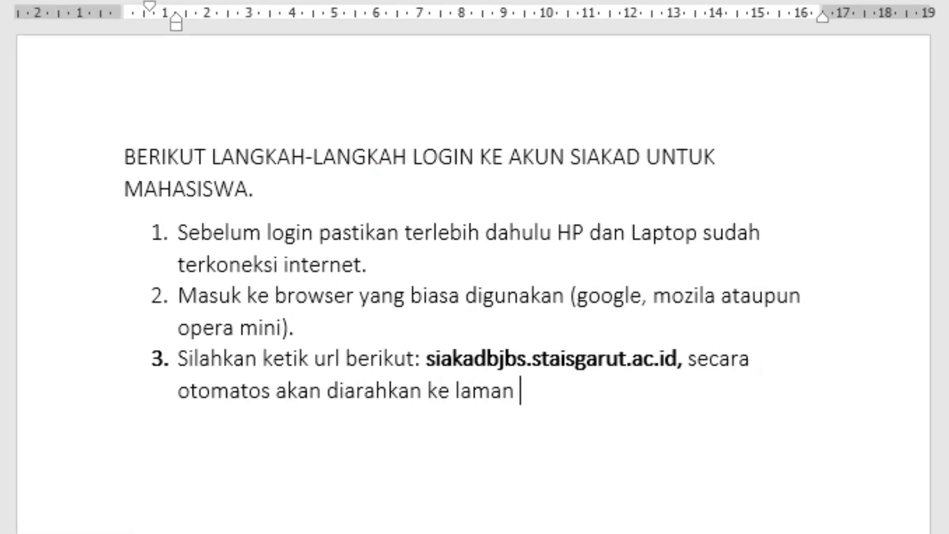
{"action": "type", "text": "login siakad."}
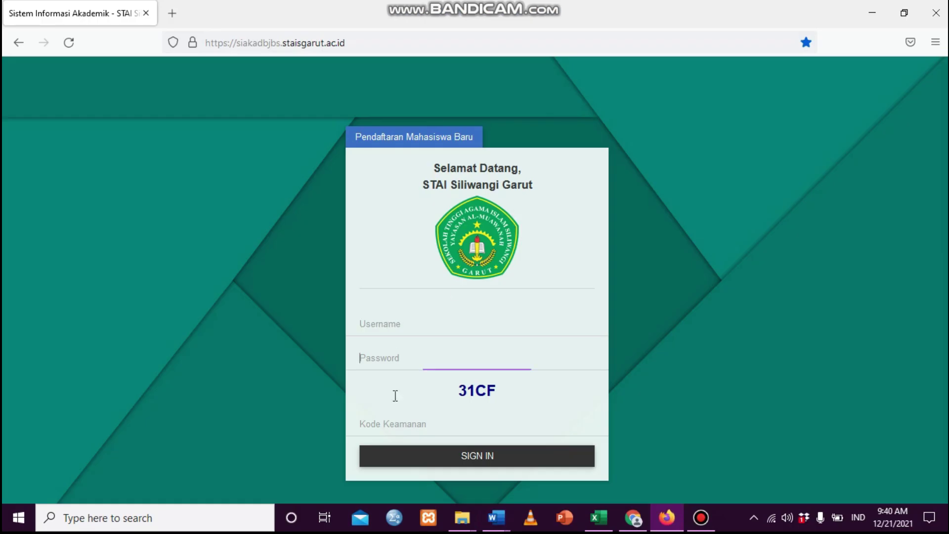
{"action": "key", "text": "Tab"}
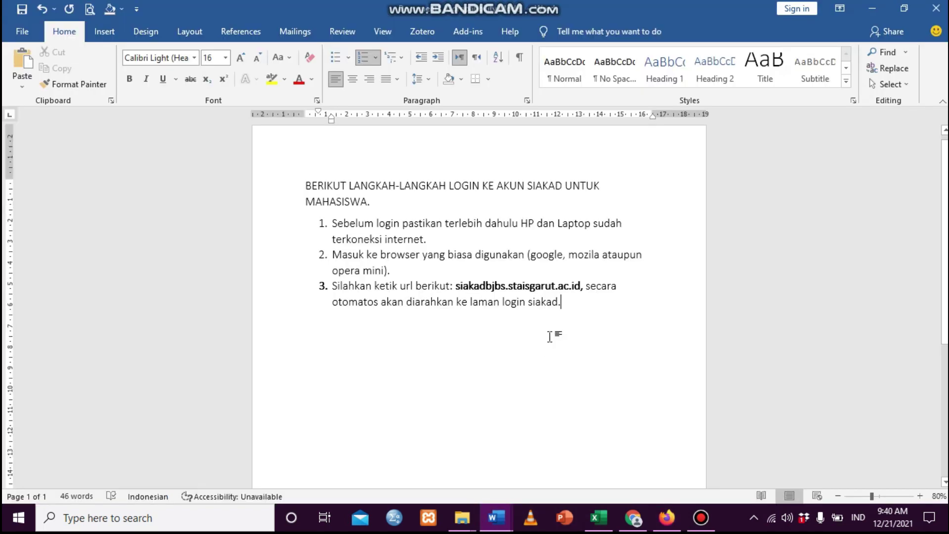
Add non-bold item 4 reading "Untuk login atau mengisi form username dan password, silahkan mahasiswa masukan menggunakan NIM masing-masing".
{"action": "key", "text": "Return"}
{"action": "type", "text": "U"}
{"action": "key", "text": "BackSpace"}
{"action": "key", "text": "ctrl+b"}
{"action": "type", "text": "Untuk login"}
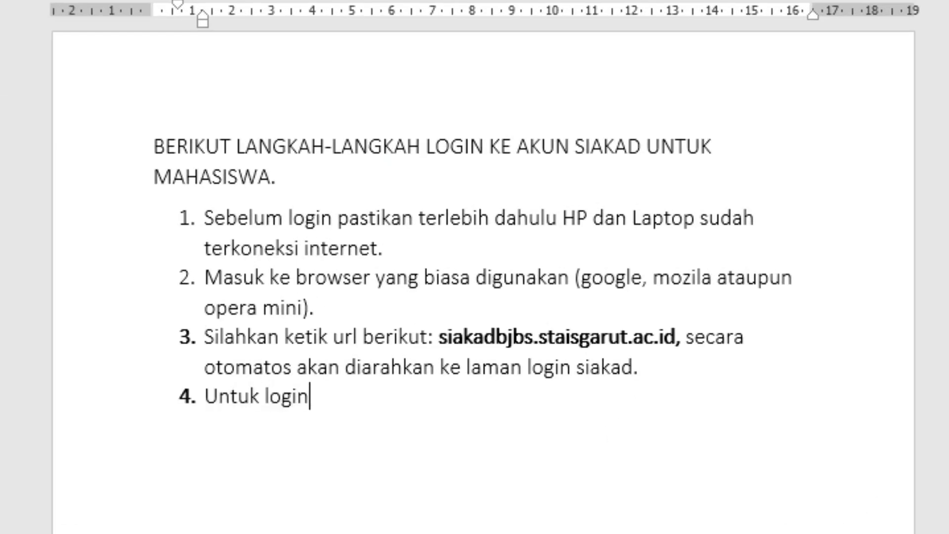
{"action": "type", "text": " atau mengisi form username dan password"}
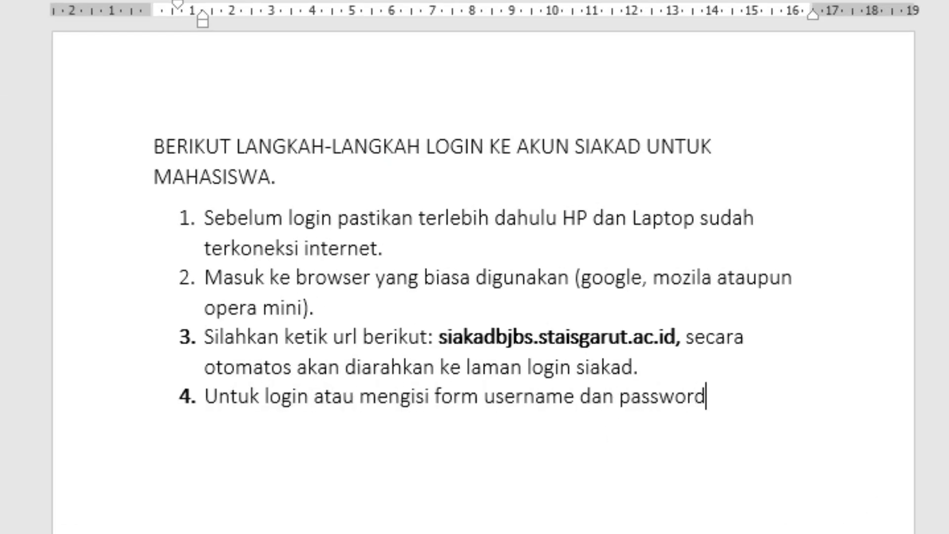
{"action": "type", "text": ", silahkan mahasiswa masukan "}
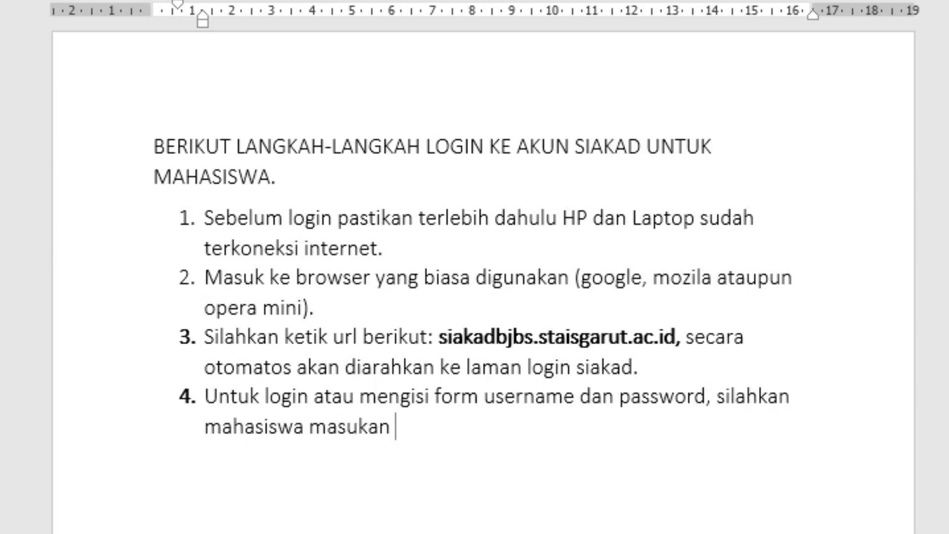
{"action": "type", "text": "menggunakan NIM masing-masing."}
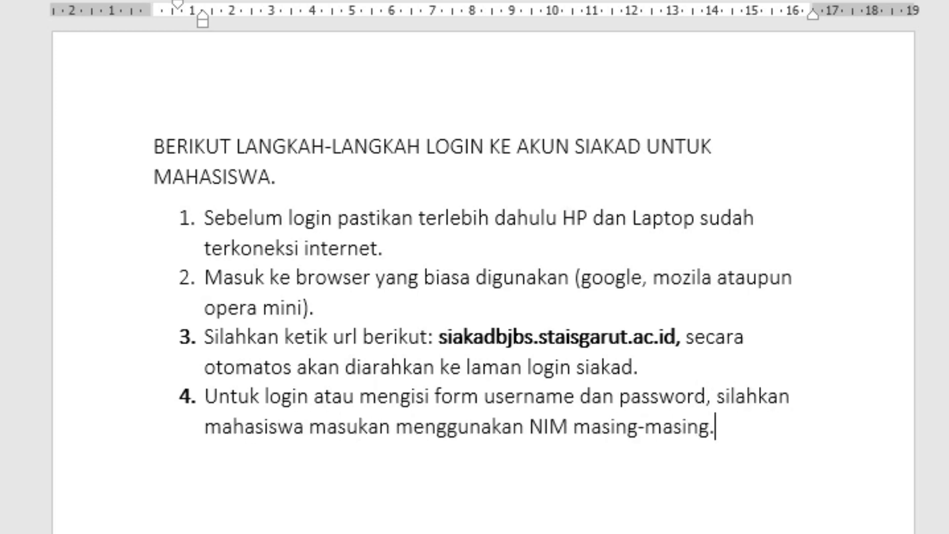
Replace the period ending item 4 with ", dan salin kode keamanan ke form isiannya".
{"action": "key", "text": "BackSpace"}
{"action": "type", "text": ", dan salin kode keamanan ke fo"}
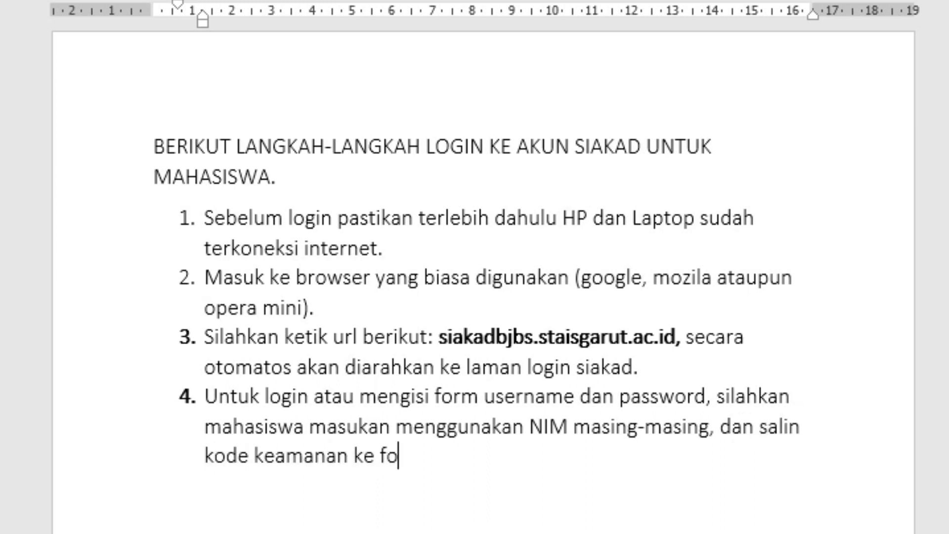
{"action": "type", "text": "rm isiannya"}
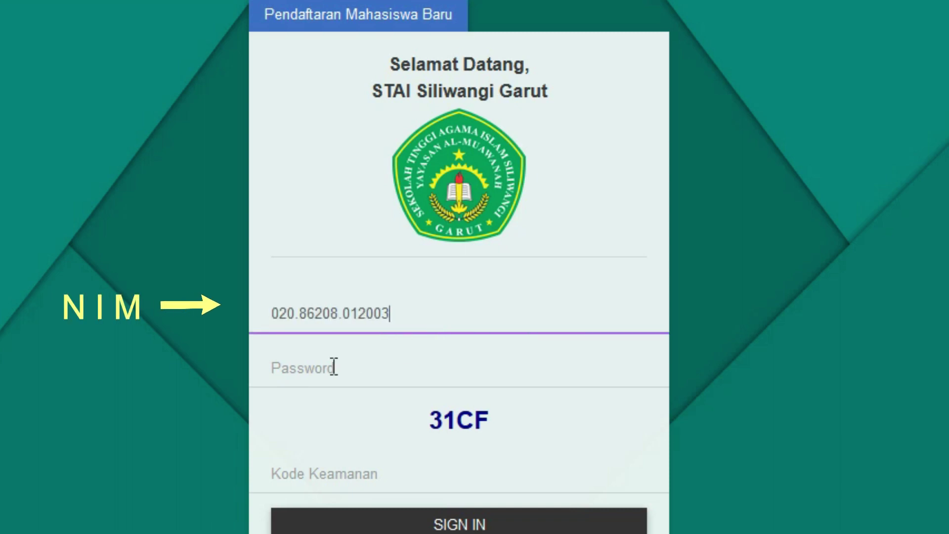
Enter the account password in the SIAKAD login form and copy the displayed security code into the Kode Keamanan field.
{"action": "left_click", "coordinate": [334, 366]}
{"action": "key", "text": "ctrl+v"}
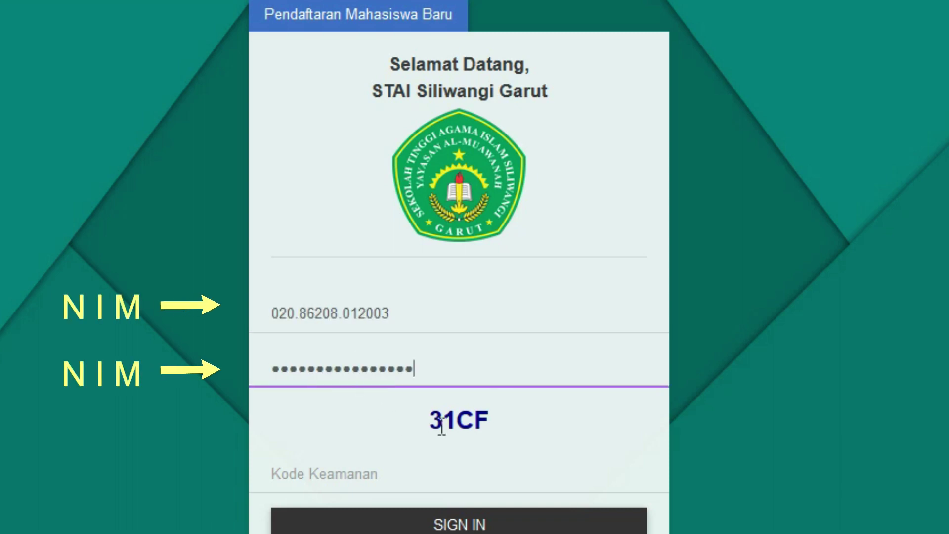
{"action": "left_click_drag", "start_coordinate": [428, 424], "coordinate": [490, 424]}
{"action": "key", "text": "ctrl+c"}
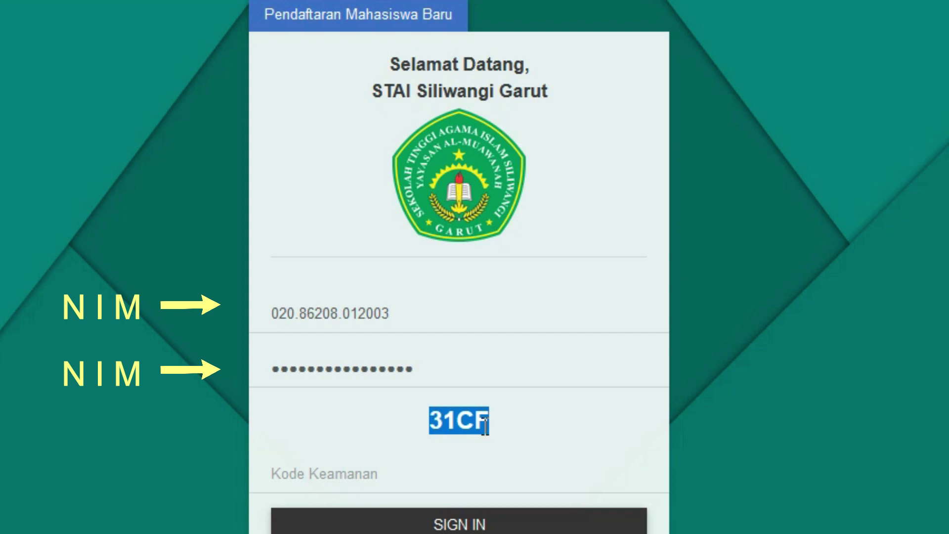
{"action": "left_click", "coordinate": [384, 460]}
{"action": "type", "text": "v"}
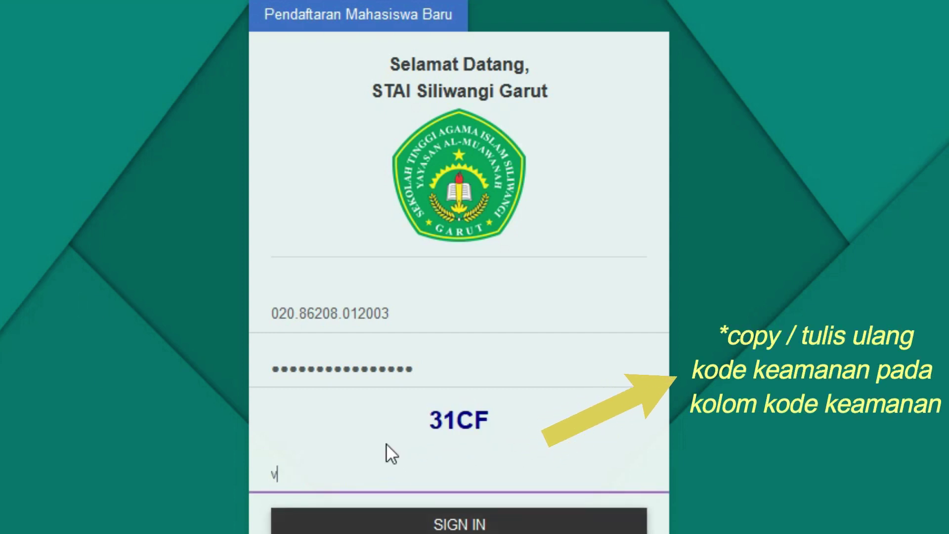
{"action": "key", "text": "BackSpace"}
{"action": "key", "text": "ctrl+v"}
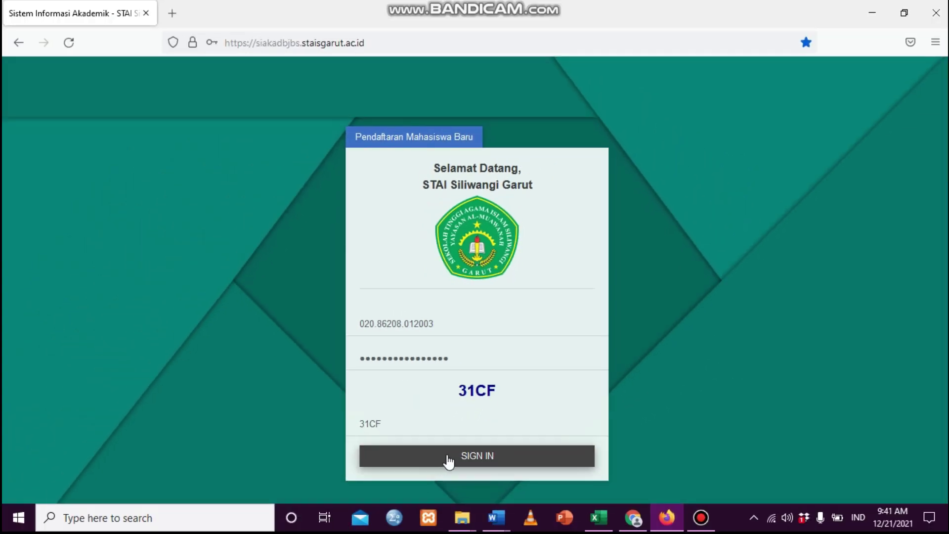
Sign in to the SIAKAD account and decline saving the login details in Firefox.
{"action": "left_click", "coordinate": [411, 528]}
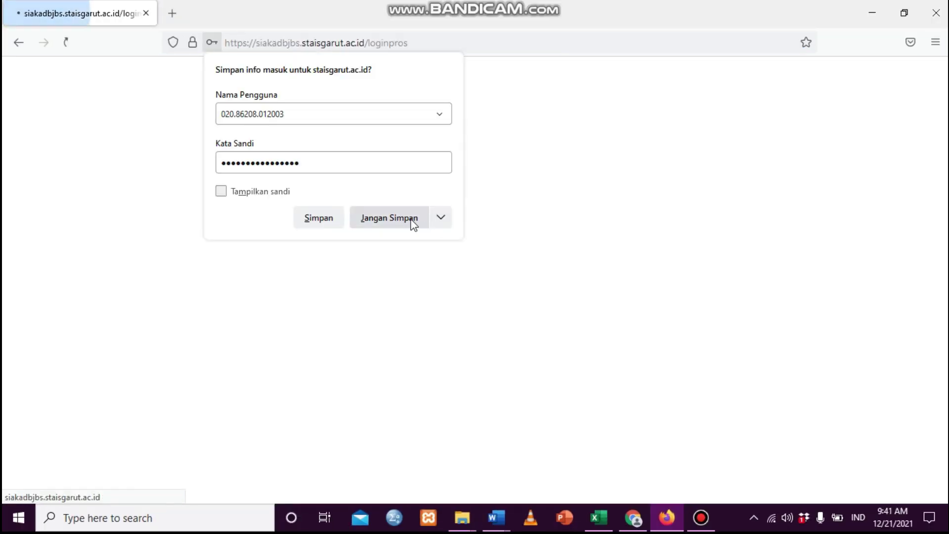
{"action": "left_click", "coordinate": [411, 221]}
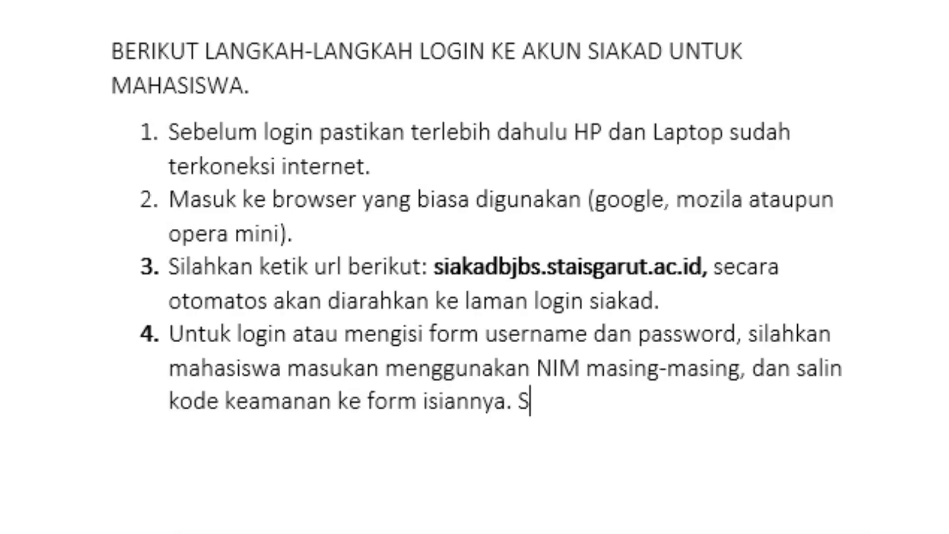
Extend item 4 in Word with "Setelah berhasil teman-teman akan langsung diarahkan ke halaman akun masing-masing. Berikut Tampilan pertama login.".
{"action": "type", "text": "etelah berhasil teman-teman akan langsung di"}
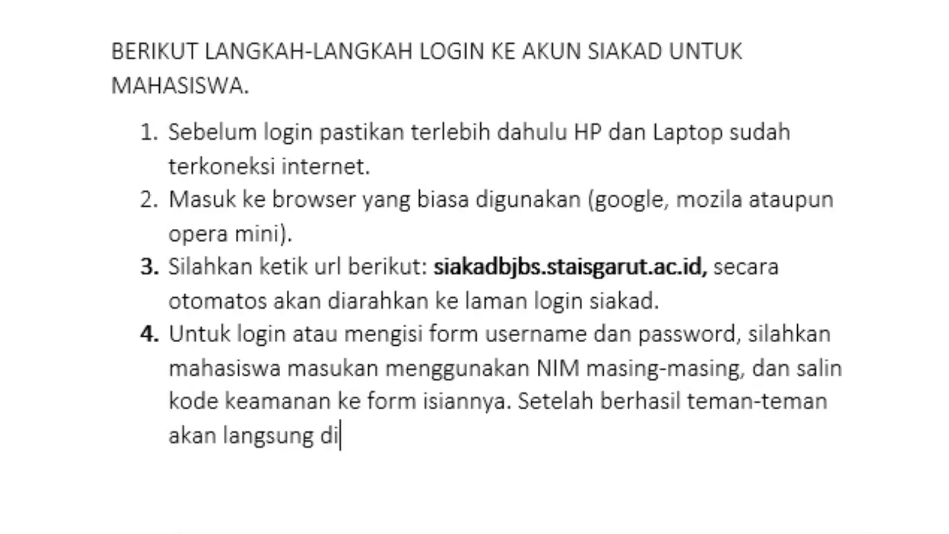
{"action": "type", "text": "arahkan ke halaman akun masing-masing. Beri"}
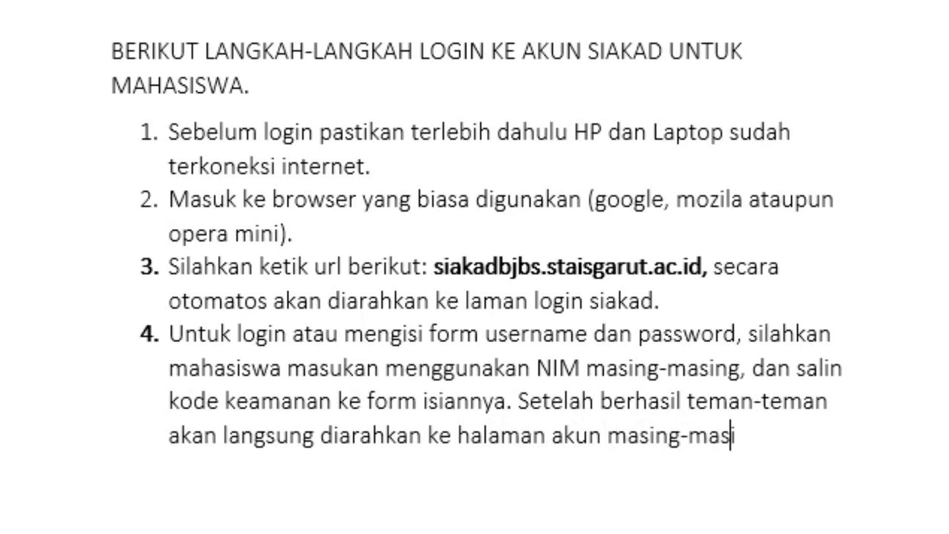
{"action": "type", "text": "kut Tampilan pertama login"}
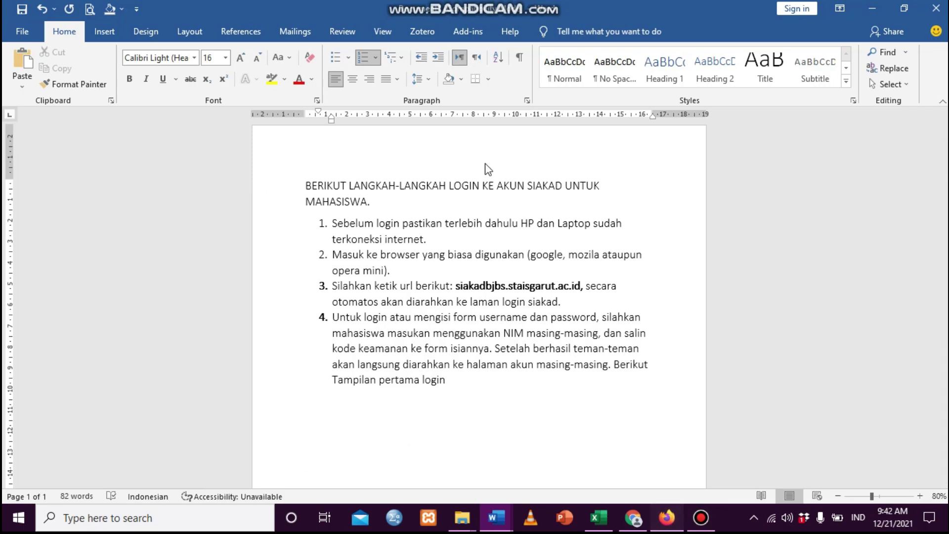
{"action": "key", "text": "alt+Tab"}
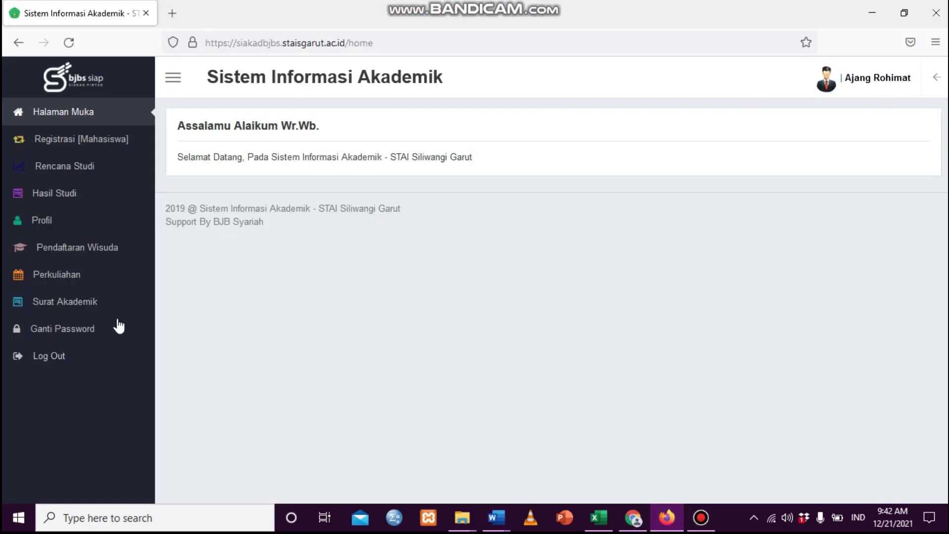
{"action": "left_click", "coordinate": [510, 511]}
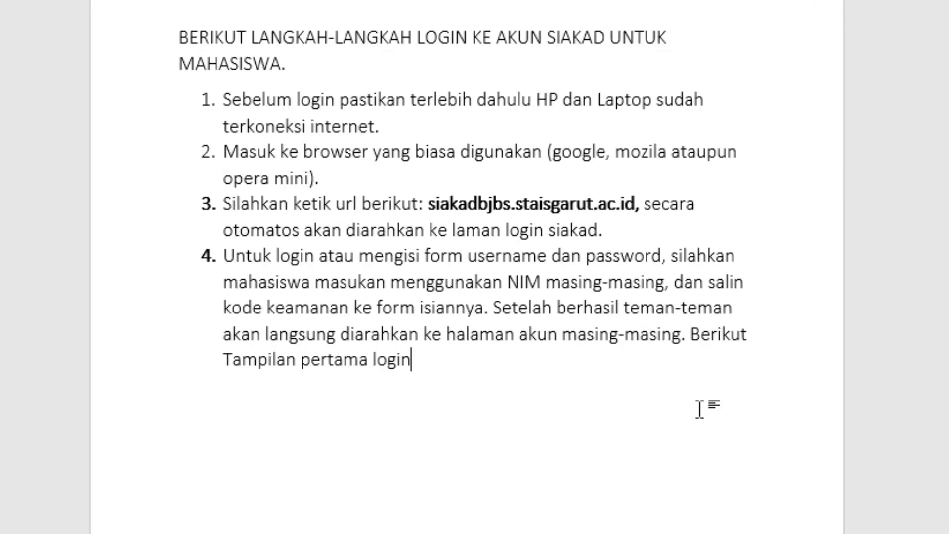
{"action": "type", "text": "."}
Add item 5 reading "Setelah berhasil login, yang perlu teman-teman lakukan adalah mereset atau merubah password.".
{"action": "key", "text": "Return"}
{"action": "type", "text": "Setelah berhasil lo"}
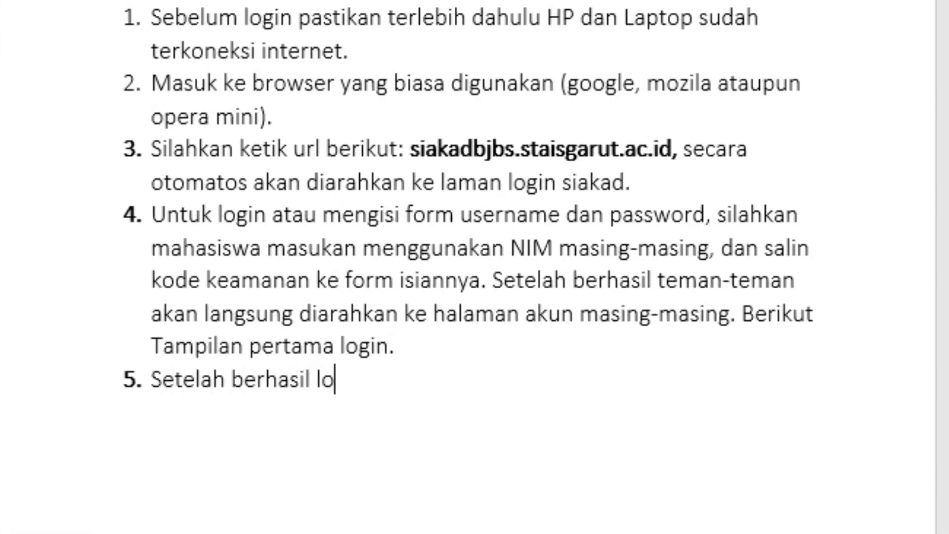
{"action": "type", "text": "gin, yang perlu teman"}
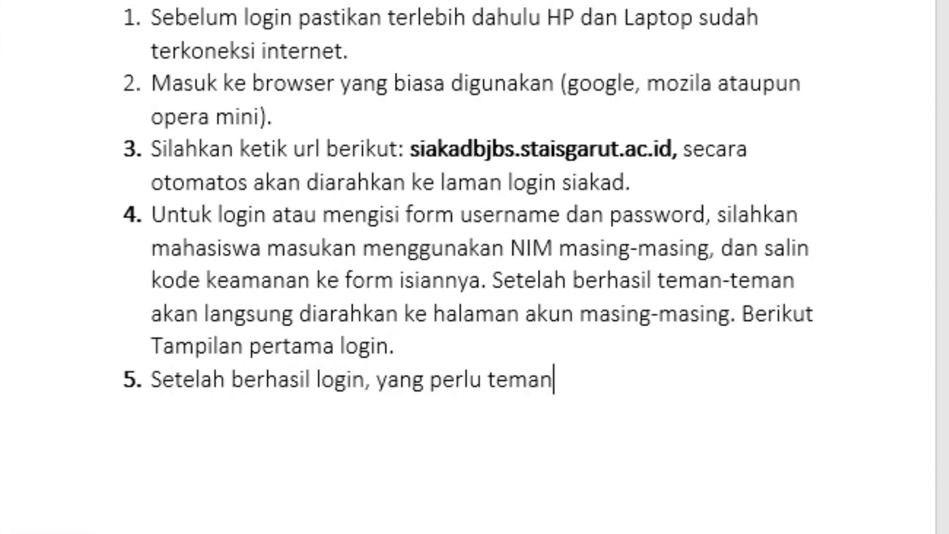
{"action": "type", "text": "-teman lakukan adalah mer"}
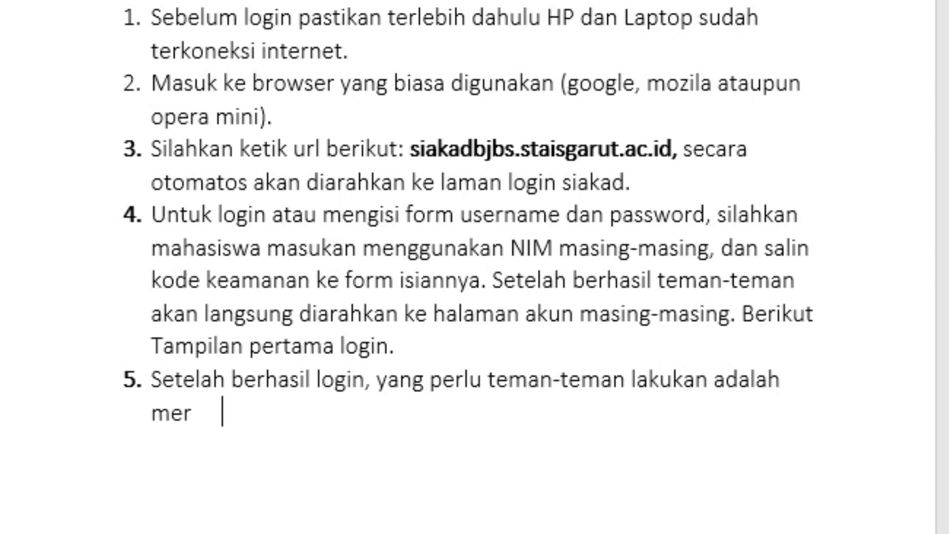
{"action": "type", "text": "eset atau merubah password."}
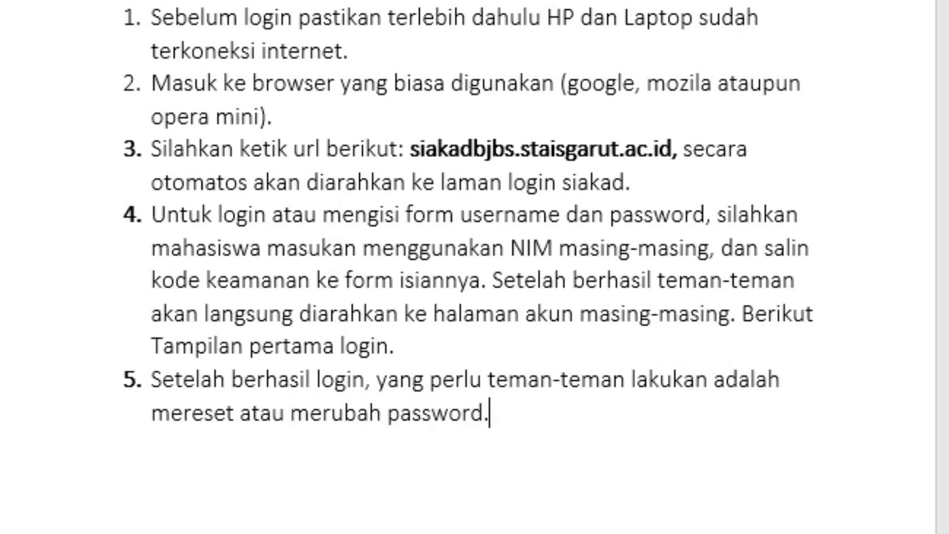
Extend item 5 with "Ganti password pertama dengan terbaru, buat password yng mudah diingat. Untuk langkahnya silahkan teman-teman klik tombol atau menu Ganti password".
{"action": "type", "text": " Ganti password pertama dengan terbaru"}
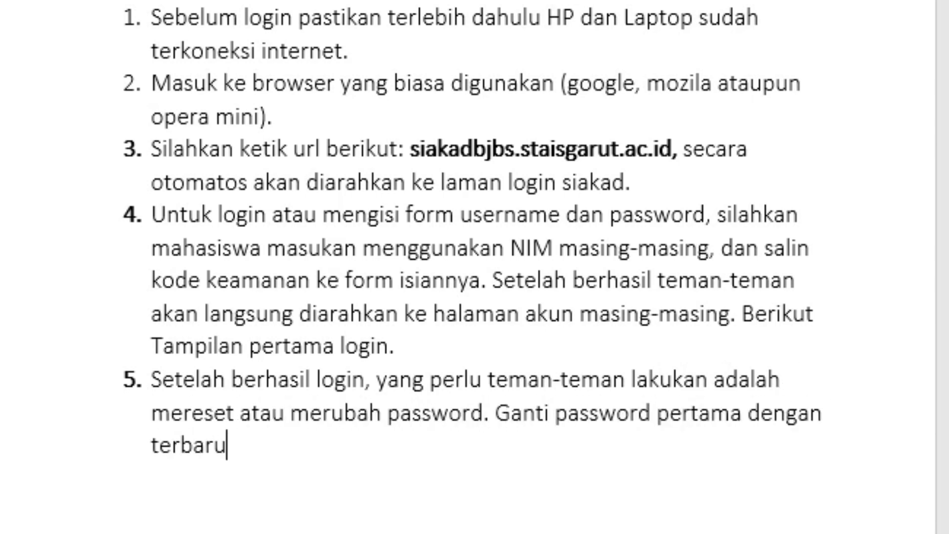
{"action": "type", "text": ", buat password"}
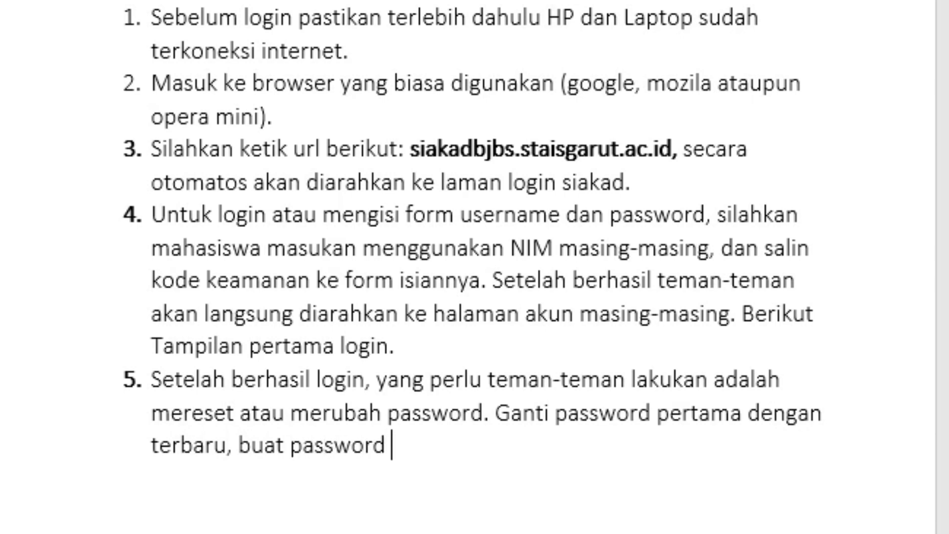
{"action": "type", "text": " yng mudah diingat."}
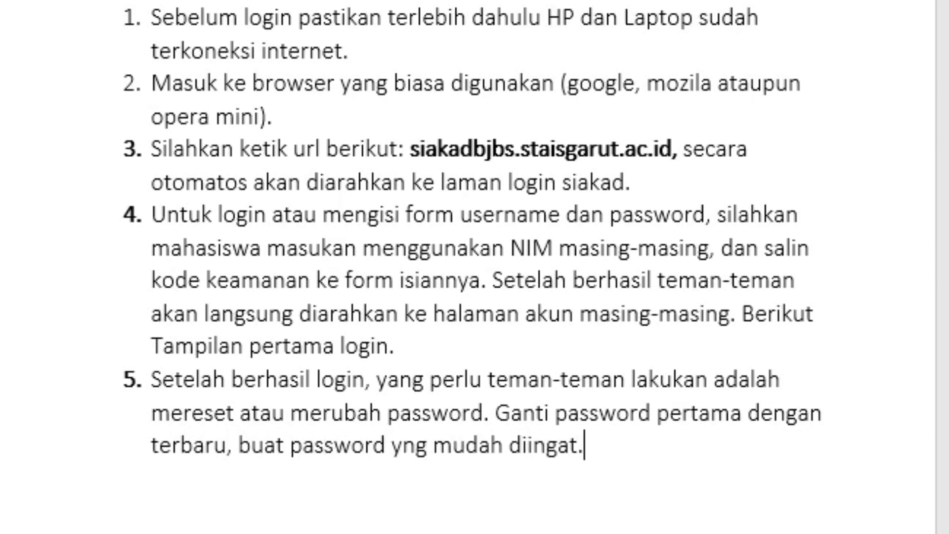
{"action": "type", "text": " Untuk langkahnya silahkan te"}
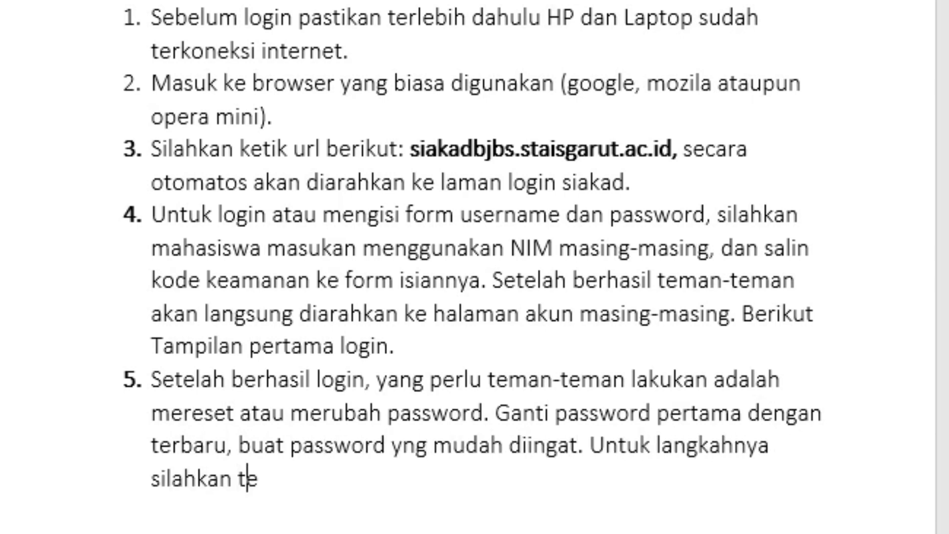
{"action": "type", "text": "man-teman klik tombol at"}
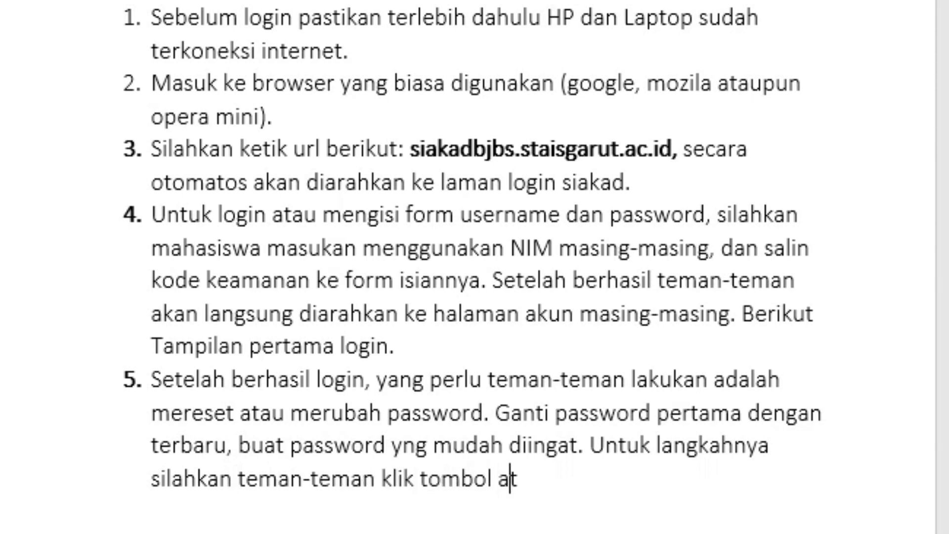
{"action": "type", "text": "au menu Ganti password"}
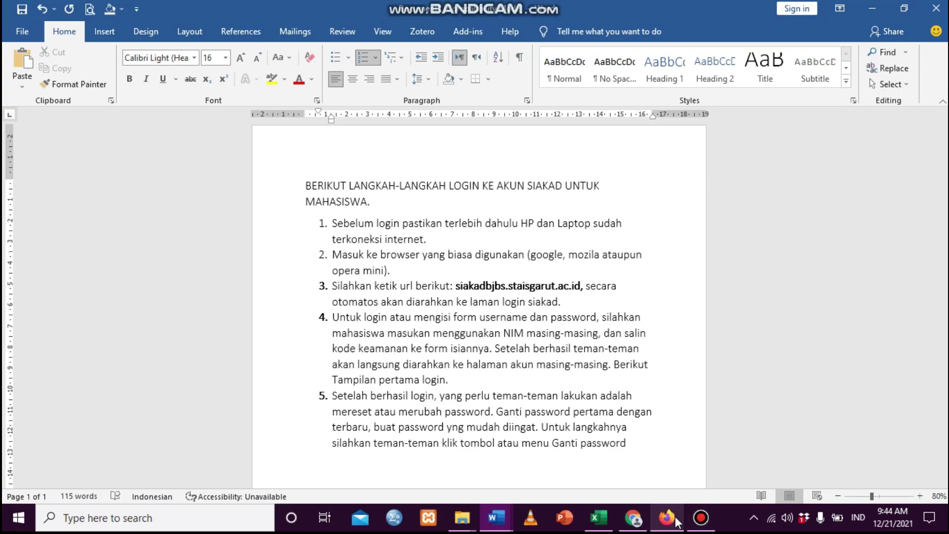
Switch to Firefox, open the Ganti Password form and try entering the original password in Password Asal.
{"action": "left_click", "coordinate": [666, 517]}
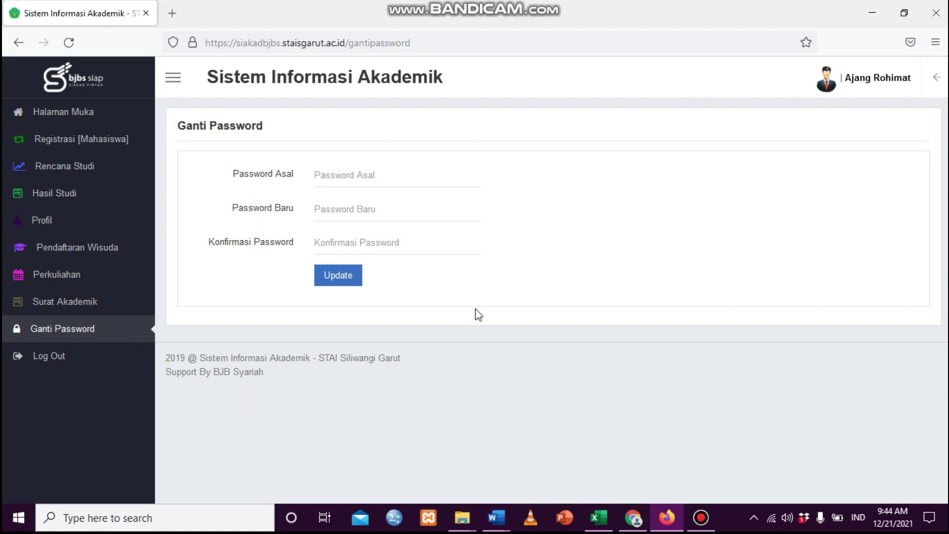
{"action": "left_click", "coordinate": [341, 175]}
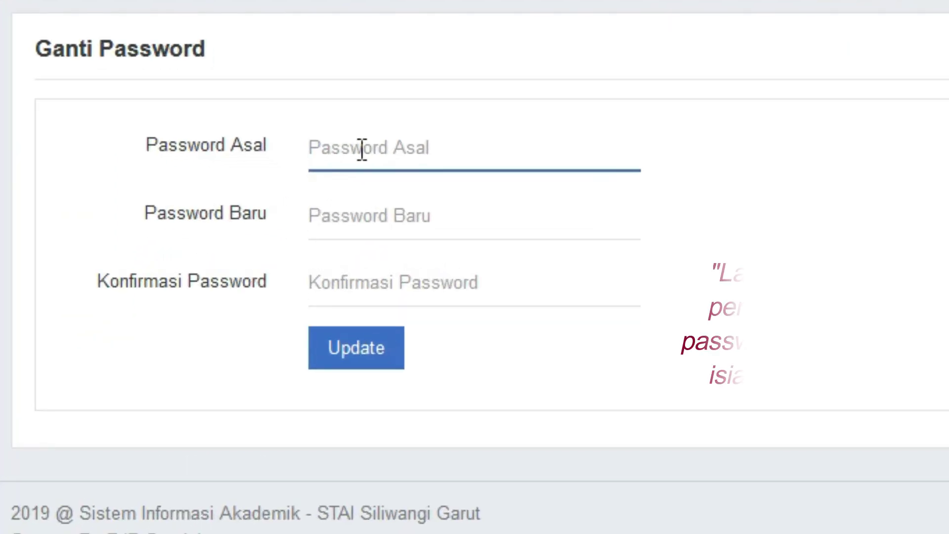
{"action": "type", "text": "••••"}
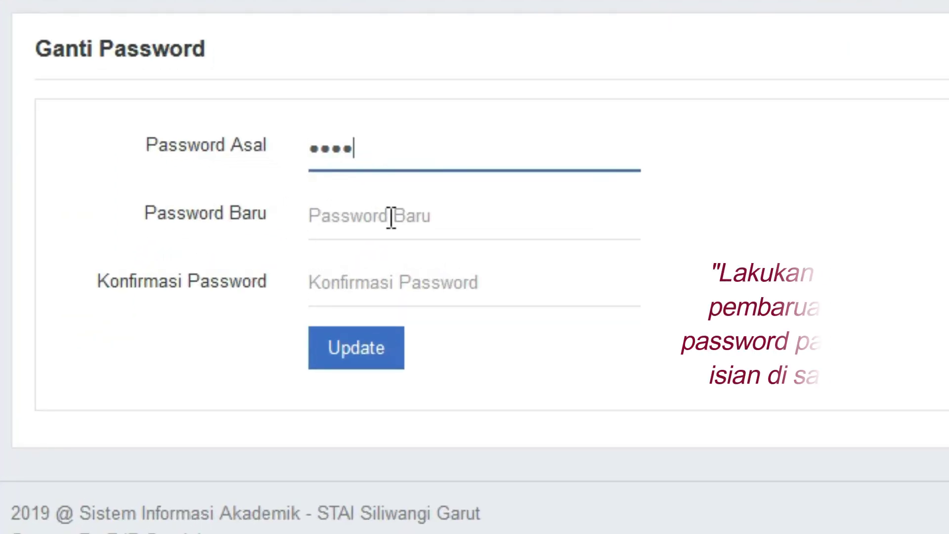
{"action": "key", "text": "ctrl+a"}
{"action": "key", "text": "BackSpace"}
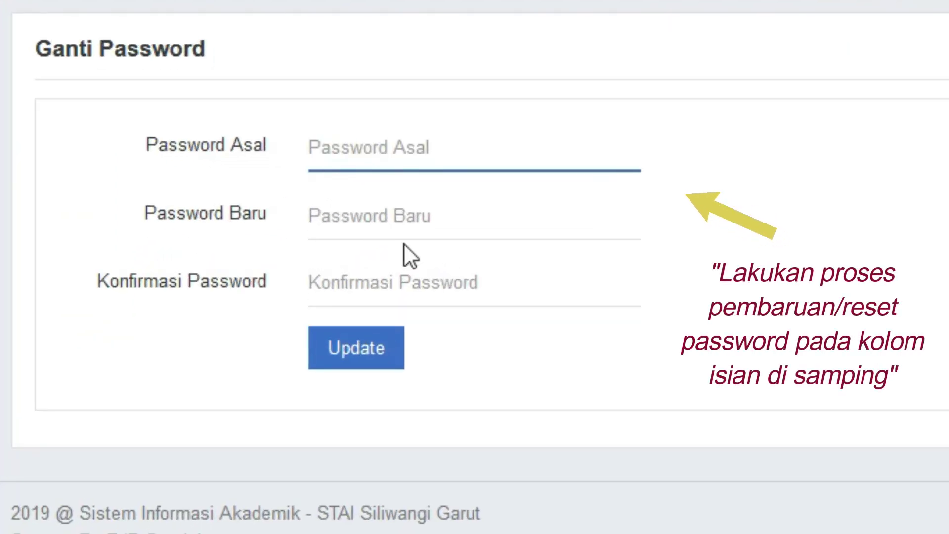
Enter the new password in Password Baru and repeat it in Konfirmasi Password.
{"action": "left_click", "coordinate": [410, 234]}
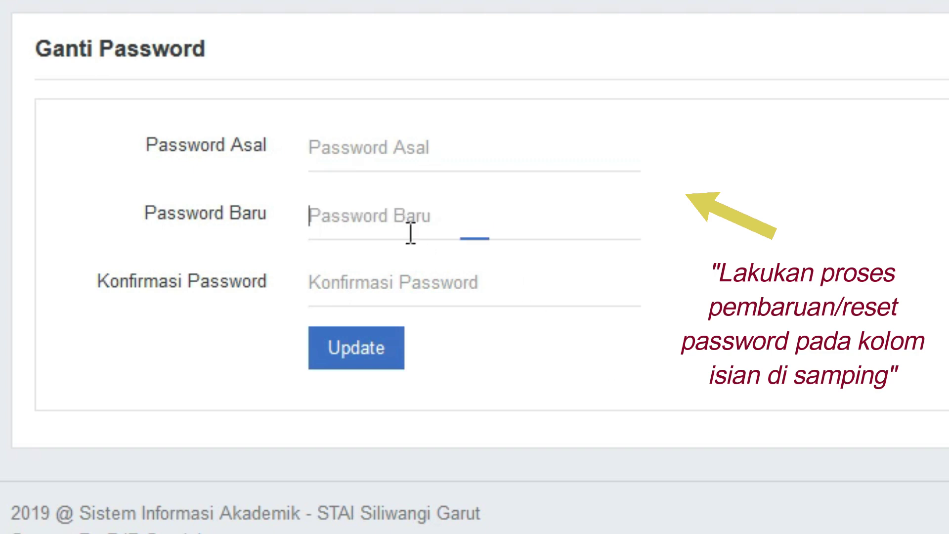
{"action": "left_click", "coordinate": [601, 292]}
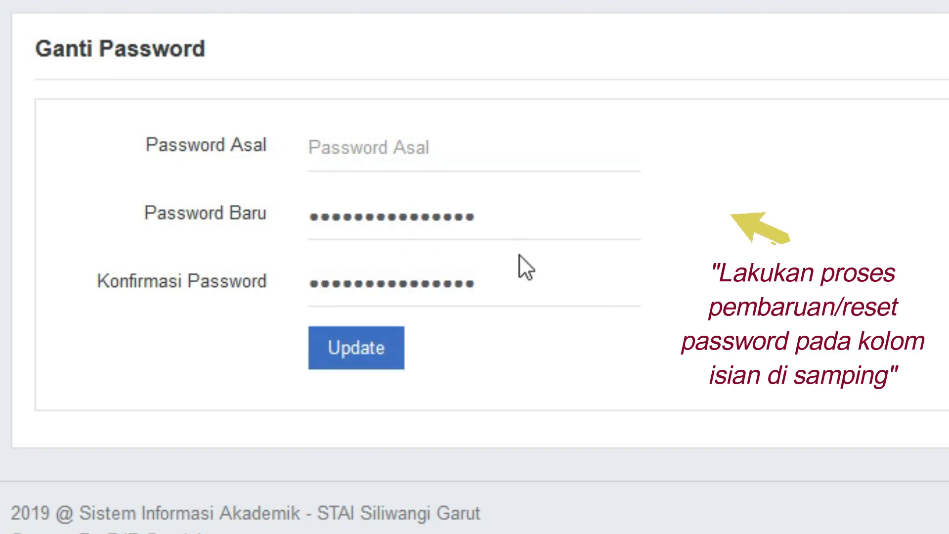
{"action": "left_click", "coordinate": [476, 163]}
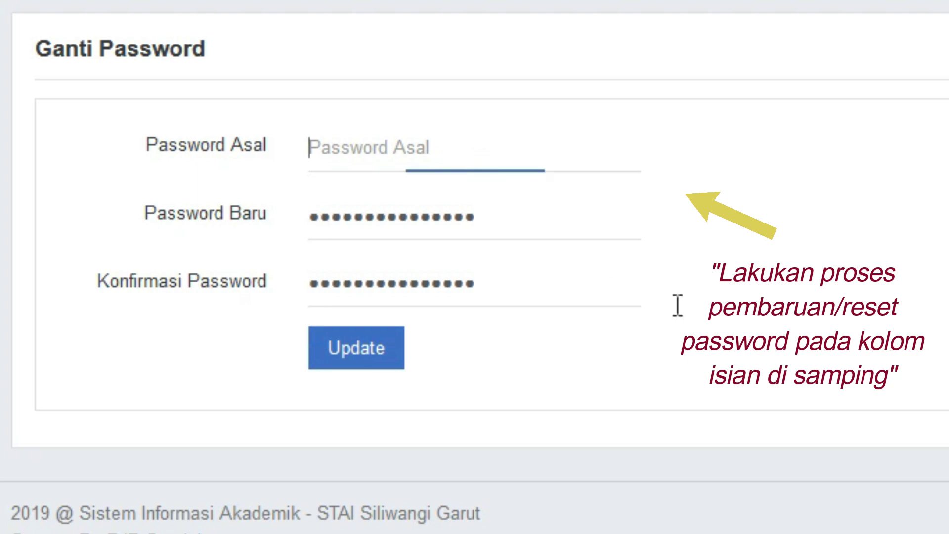
{"action": "left_click", "coordinate": [67, 466]}
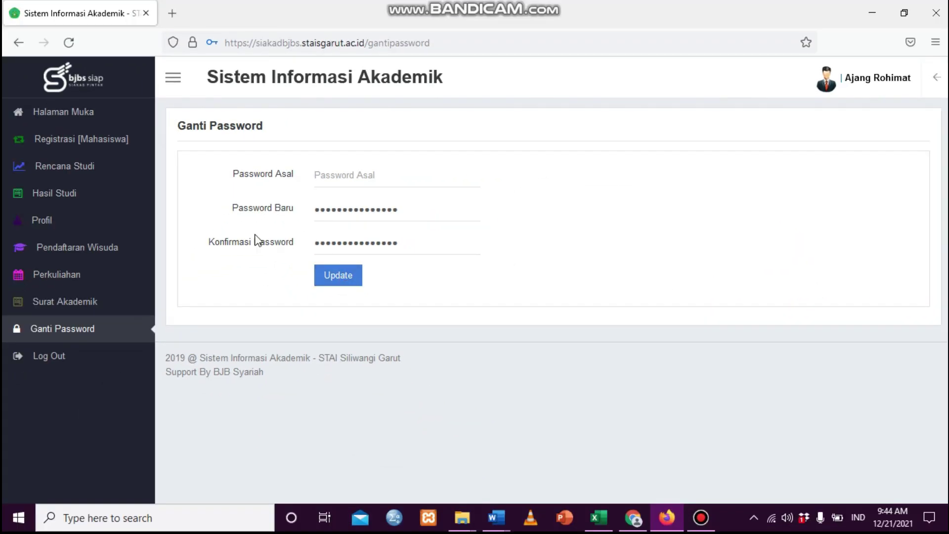
Switch to Word and add item 6 reading "Setelah mereset password, silahkan klik menu profil, dibagian menu tersebut silahkan langsung ganti photo profil yang akan digunakan".
{"action": "mouse_move", "coordinate": [496, 518]}
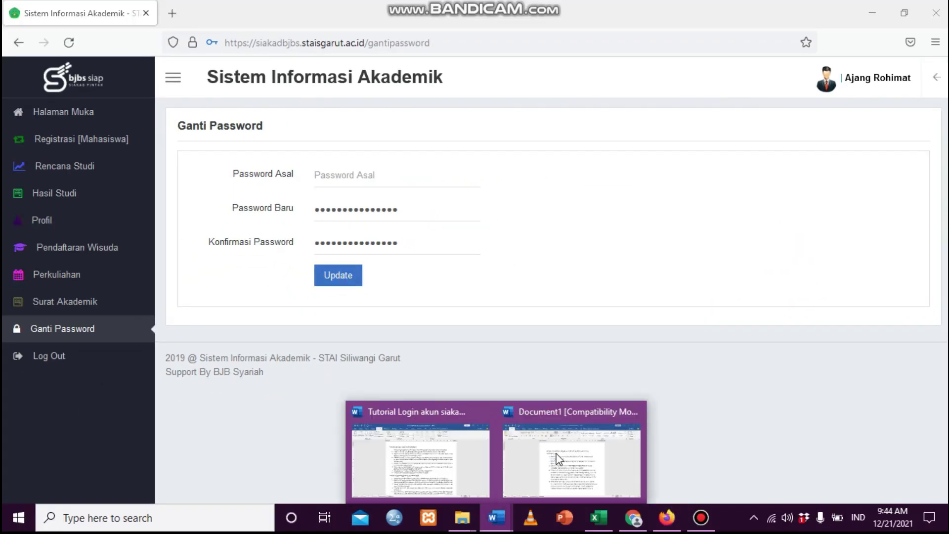
{"action": "left_click", "coordinate": [559, 458]}
{"action": "scroll", "coordinate": [722, 335], "scroll_direction": "down", "scroll_amount": 1}
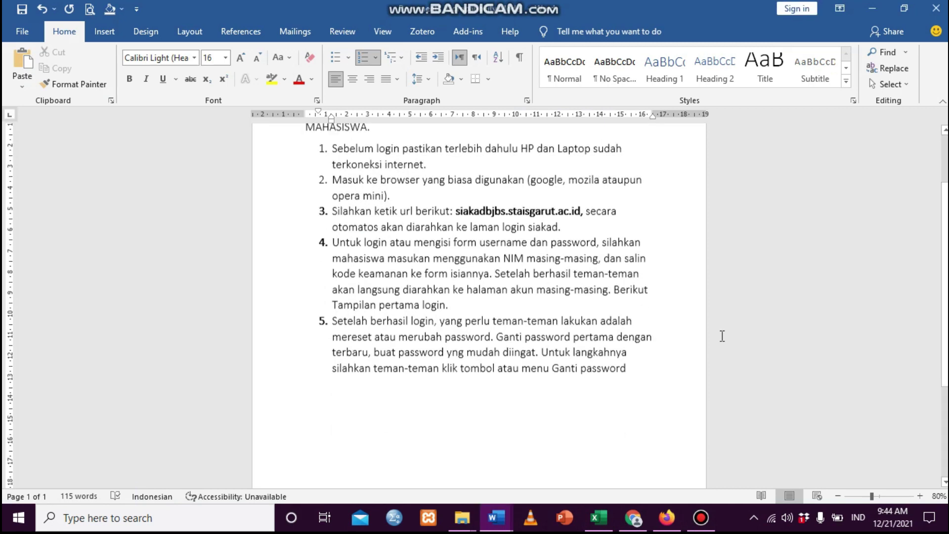
{"action": "type", "text": "."}
{"action": "key", "text": "Return"}
{"action": "type", "text": "Setel"}
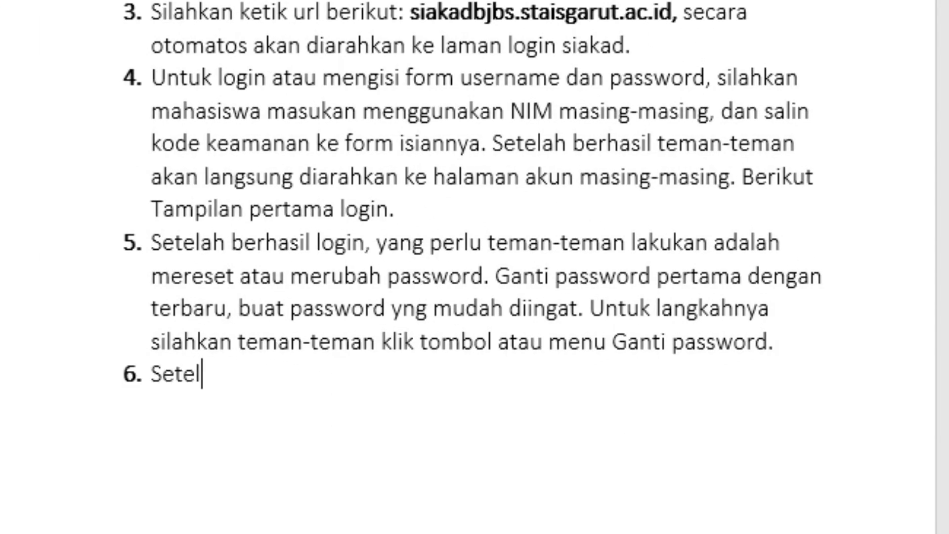
{"action": "type", "text": "ah mereset password, si"}
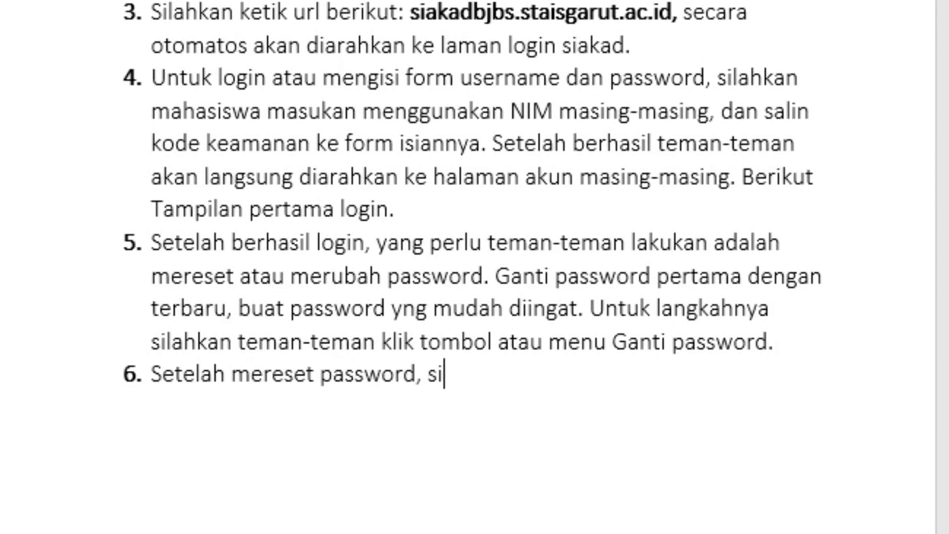
{"action": "type", "text": "lahkan klik menu profil"}
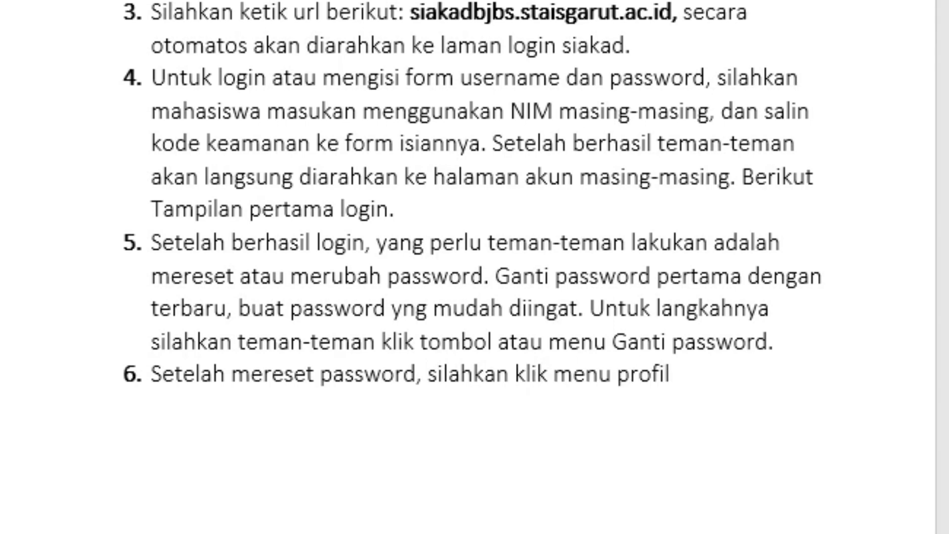
{"action": "type", "text": ", dibagian menu tersebut silahkan "}
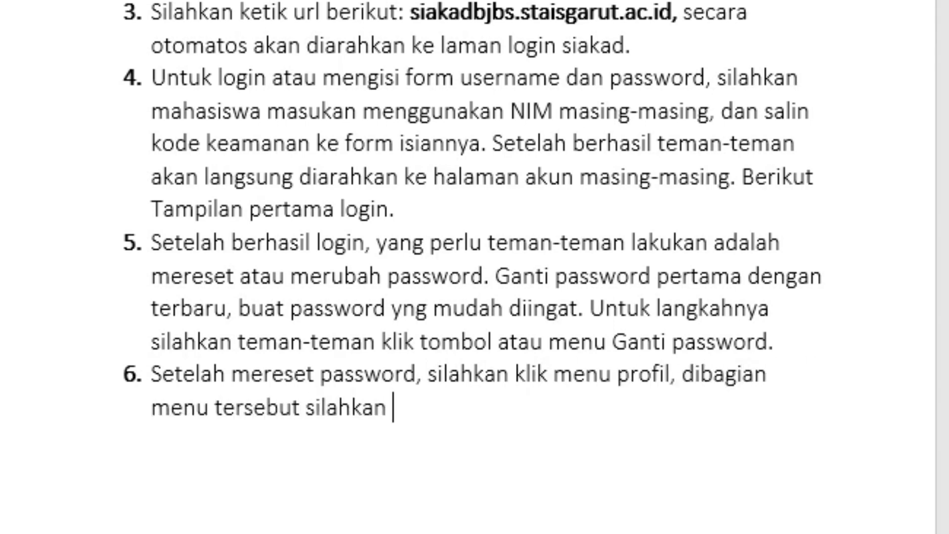
{"action": "type", "text": "langsung ganti photo profil yang akan dig"}
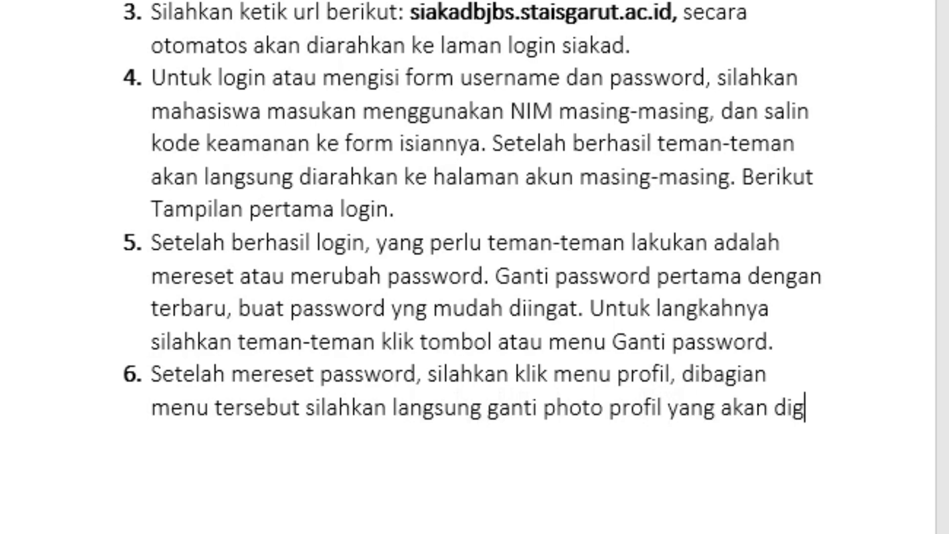
{"action": "type", "text": "unakan"}
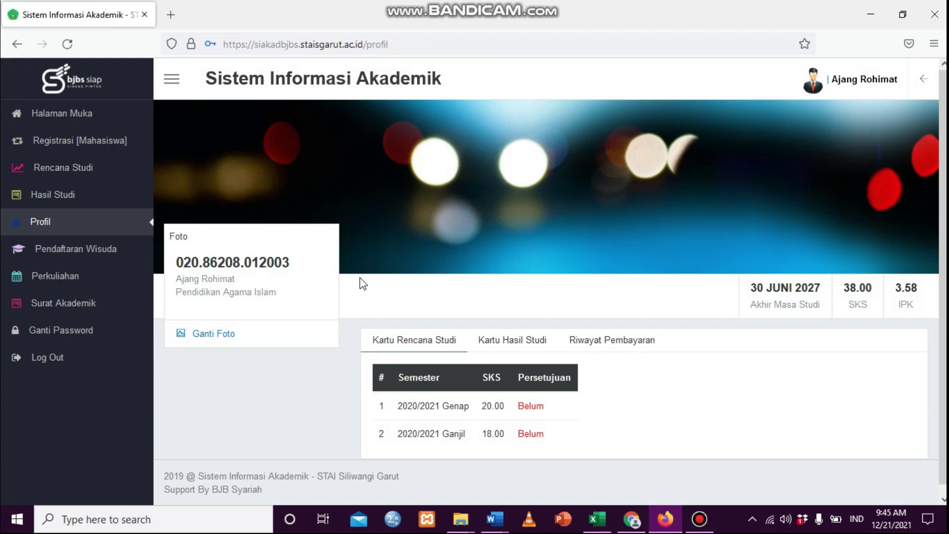
Switch to Word and add item 7 reading "Cari dimana file photo disimpan. Catatan foto yang akan digunakan harus foto formal dan berukuran maksimal 100 kb.".
{"action": "left_click", "coordinate": [494, 518]}
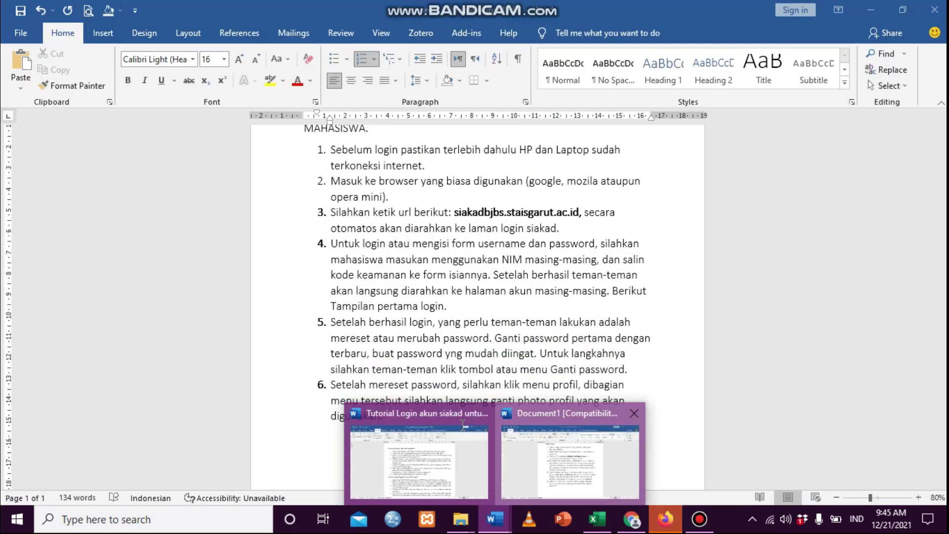
{"action": "left_click", "coordinate": [450, 424]}
{"action": "key", "text": "Return"}
{"action": "type", "text": "Cari fim"}
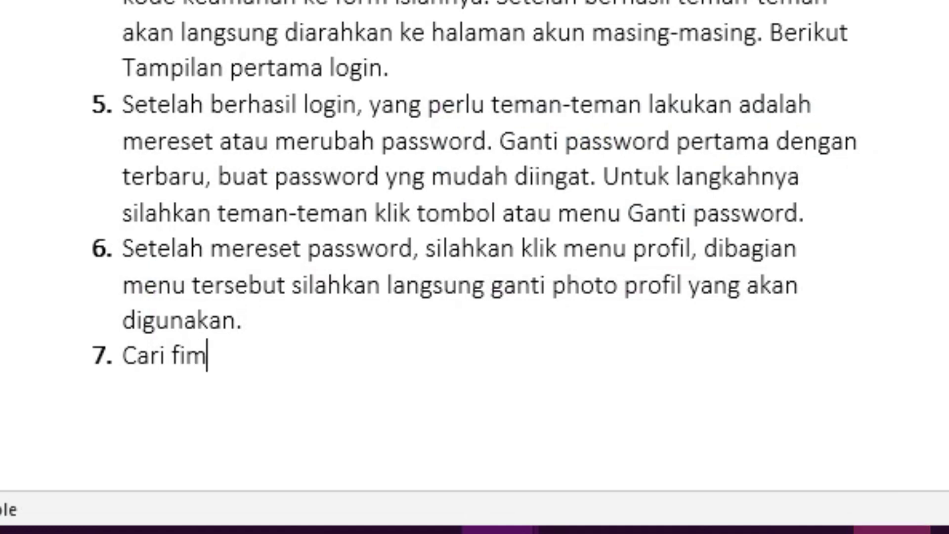
{"action": "key", "text": "BackSpace"}
{"action": "key", "text": "BackSpace"}
{"action": "key", "text": "BackSpace"}
{"action": "type", "text": "dimana file photo di"}
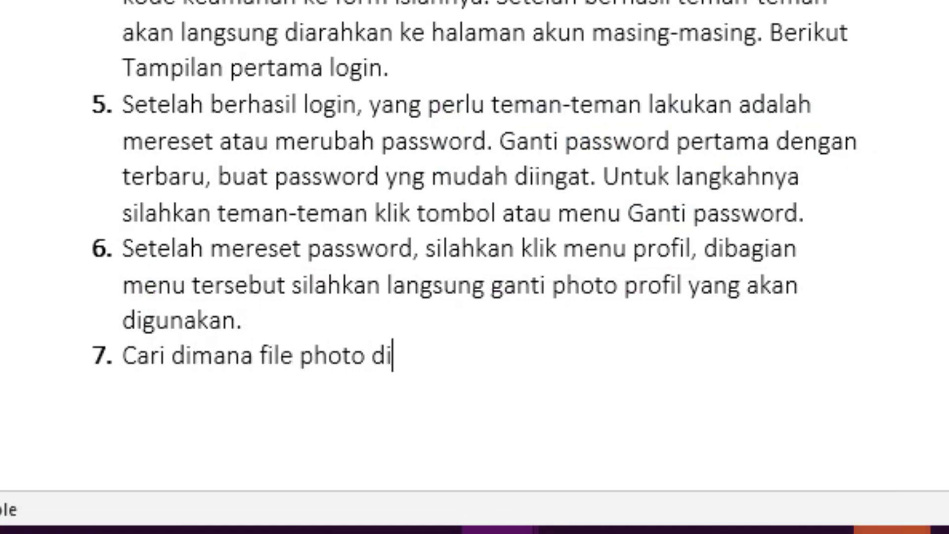
{"action": "type", "text": "simpan. Catatan foto yang akan digunakan harus foto formal dan berkuku"}
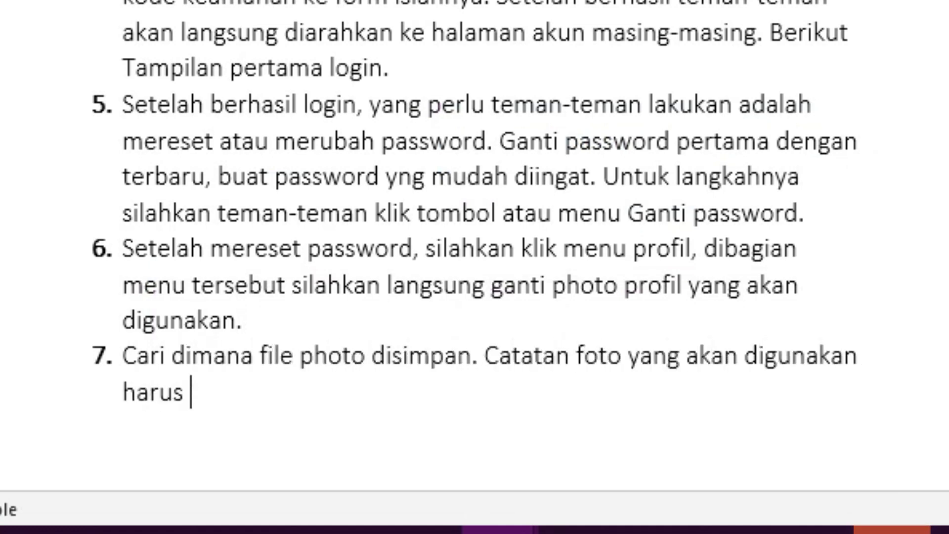
{"action": "key", "text": "BackSpace"}
{"action": "key", "text": "BackSpace"}
{"action": "key", "text": "BackSpace"}
{"action": "key", "text": "BackSpace"}
{"action": "type", "text": "ukuran"}
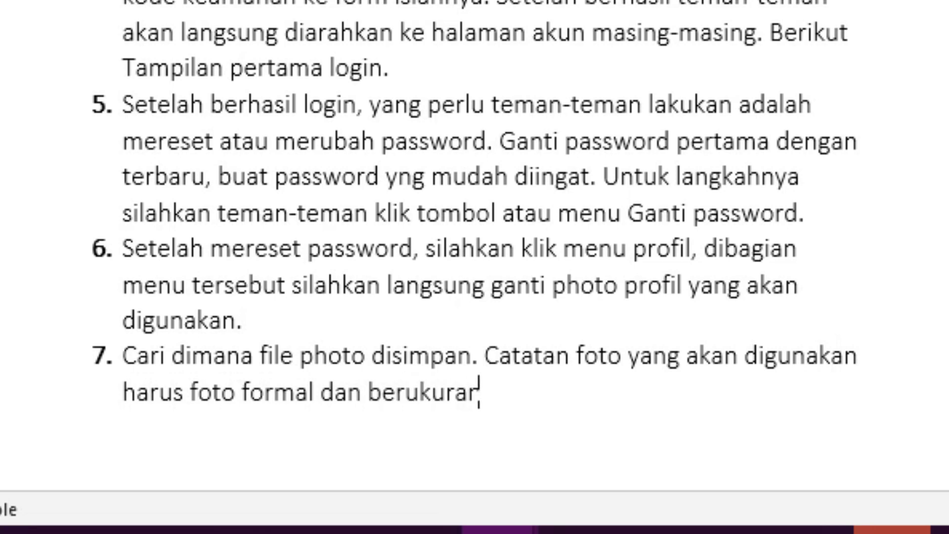
{"action": "type", "text": " maksimal 100 kb."}
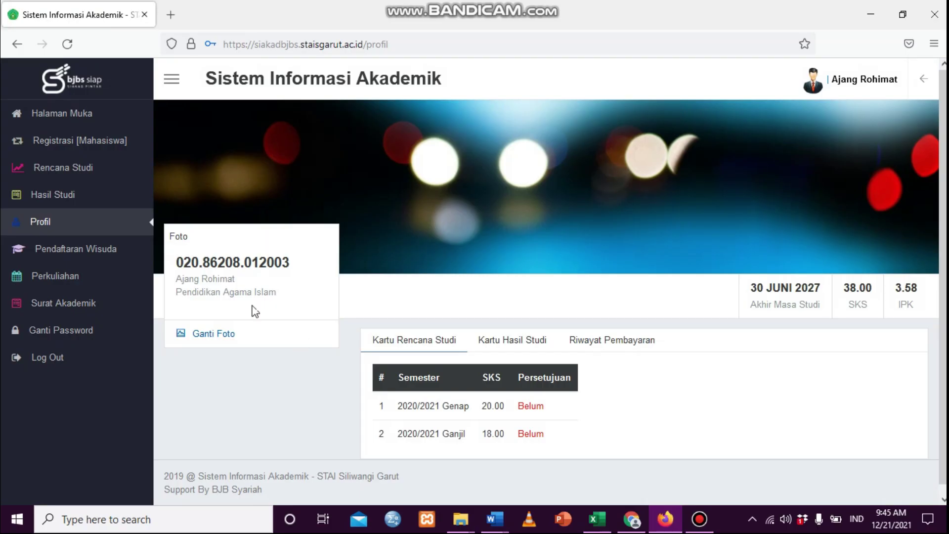
In Firefox, browse for a new SIAKAD profile photo in DATA WORD STAIS > DATA DOSEN on drive D:, down to the lecturer's folder under DOSEN PAI.
{"action": "left_click", "coordinate": [219, 341]}
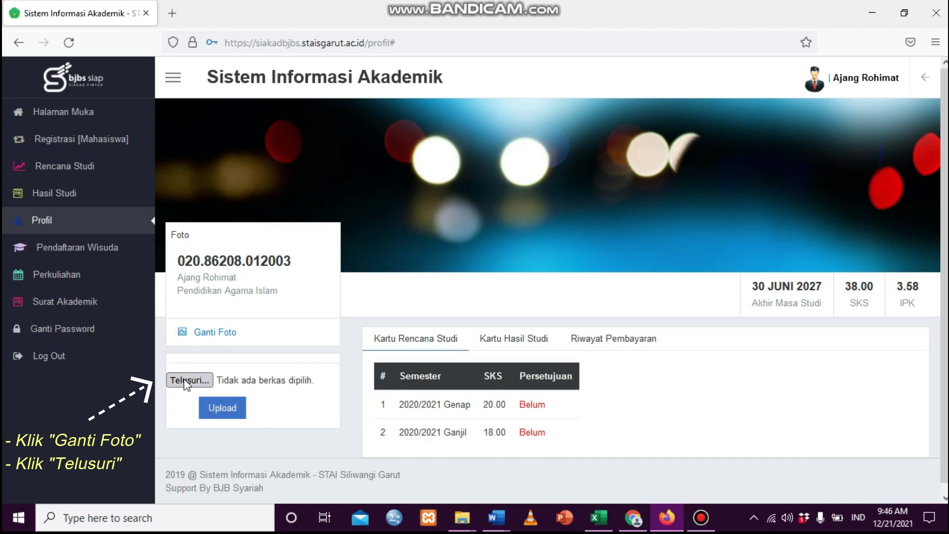
{"action": "left_click", "coordinate": [187, 380]}
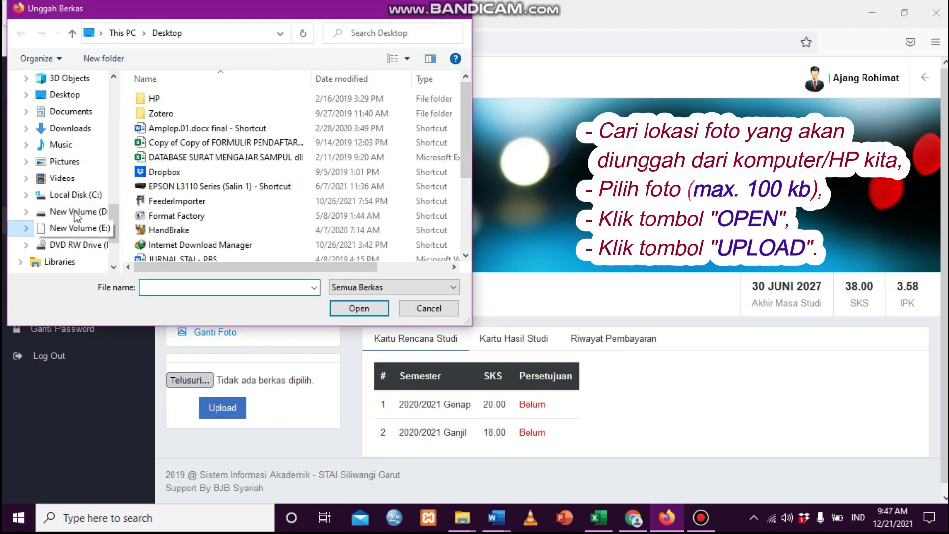
{"action": "left_click", "coordinate": [76, 212]}
{"action": "double_click", "coordinate": [238, 201]}
{"action": "double_click", "coordinate": [223, 187]}
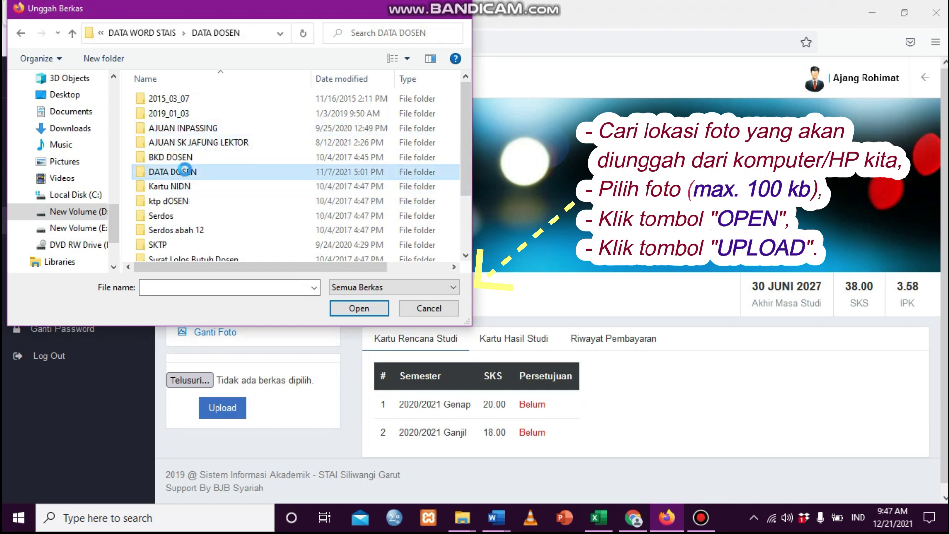
{"action": "double_click", "coordinate": [186, 171]}
{"action": "double_click", "coordinate": [184, 99]}
{"action": "double_click", "coordinate": [182, 129]}
{"action": "scroll", "coordinate": [209, 153], "scroll_direction": "down", "scroll_amount": 1}
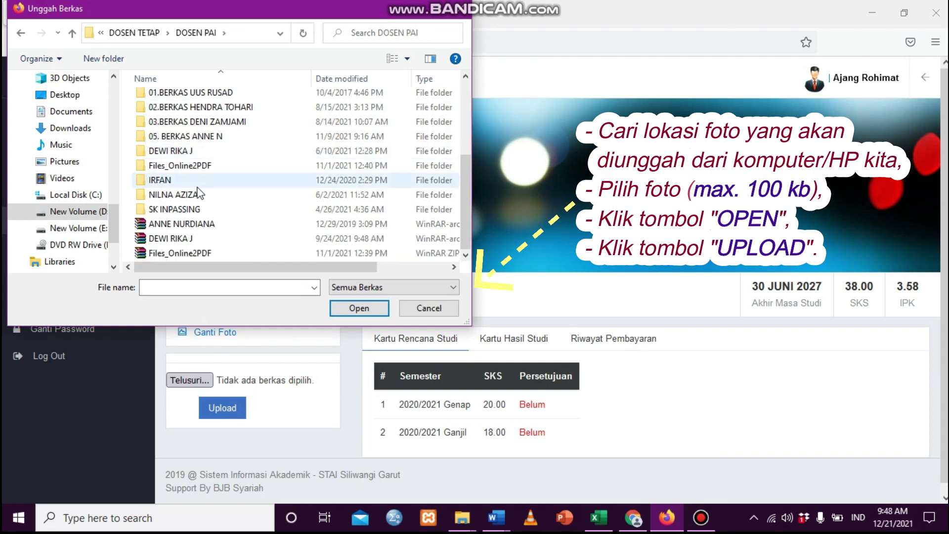
{"action": "double_click", "coordinate": [197, 184]}
Choose the red-background portrait "WhatsApp Image 2020-07-22 at 13.11.48" and upload it as the profile photo.
{"action": "scroll", "coordinate": [267, 193], "scroll_direction": "down", "scroll_amount": 3}
{"action": "scroll", "coordinate": [331, 193], "scroll_direction": "up", "scroll_amount": 1}
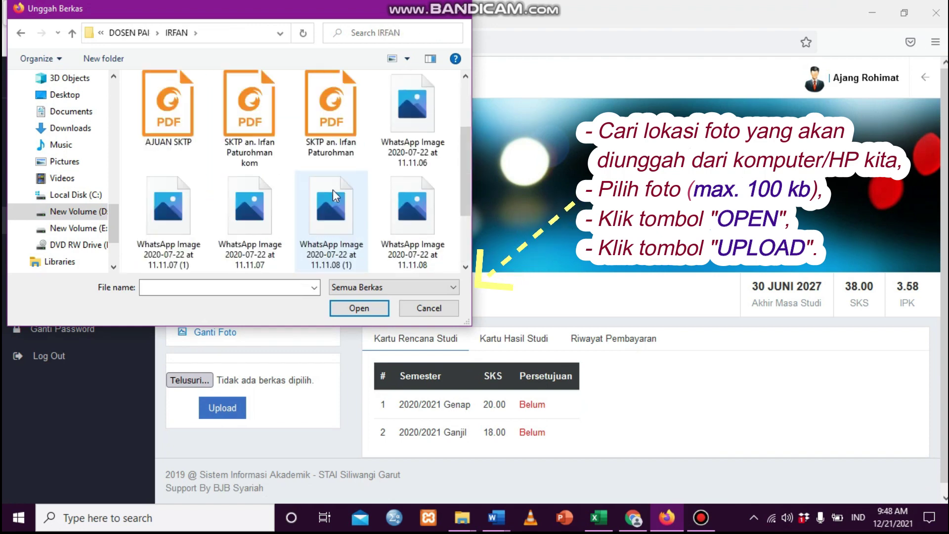
{"action": "scroll", "coordinate": [335, 196], "scroll_direction": "down", "scroll_amount": 1}
{"action": "scroll", "coordinate": [333, 190], "scroll_direction": "up", "scroll_amount": 1}
{"action": "scroll", "coordinate": [333, 190], "scroll_direction": "down", "scroll_amount": 1}
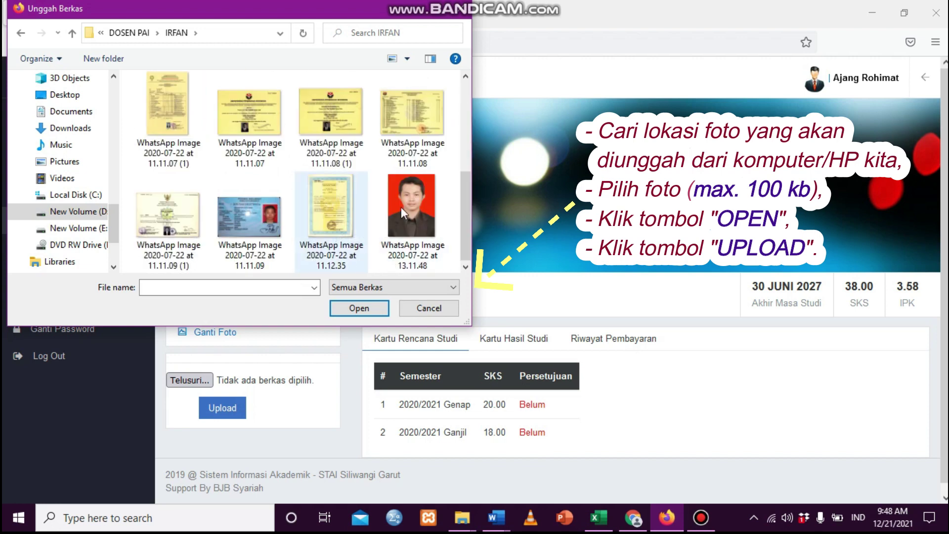
{"action": "left_click", "coordinate": [410, 222]}
{"action": "left_click", "coordinate": [373, 309]}
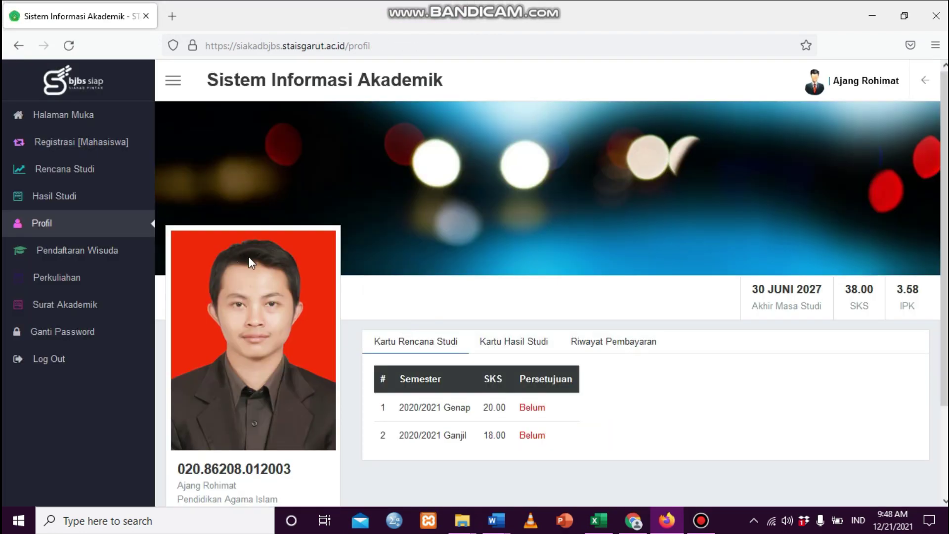
Switch to the Word document and add item 8 reading "Sebagai contoh saya sudah melakukan proses pergantian foto profil dengan menggunakan foto sementara.".
{"action": "mouse_move", "coordinate": [496, 519]}
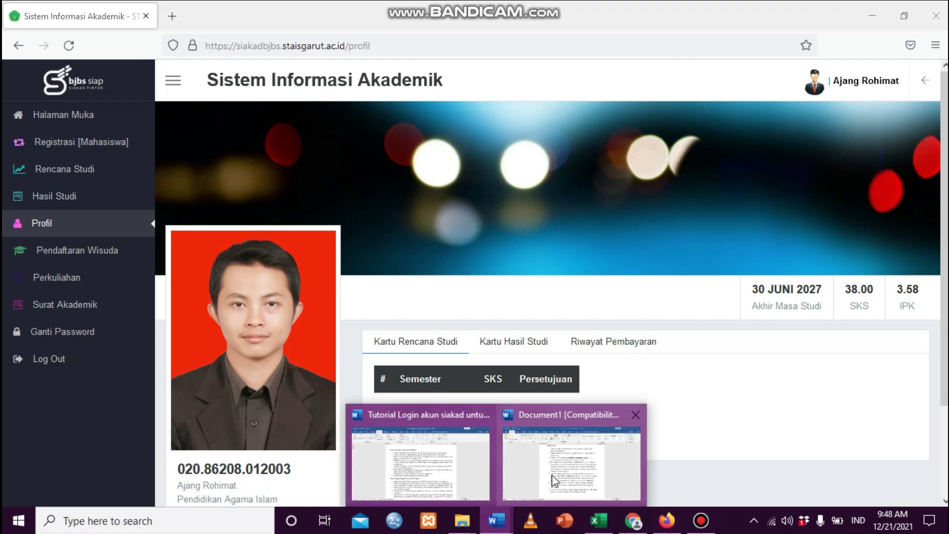
{"action": "left_click", "coordinate": [552, 474]}
{"action": "type", "text": "Sebagai co"}
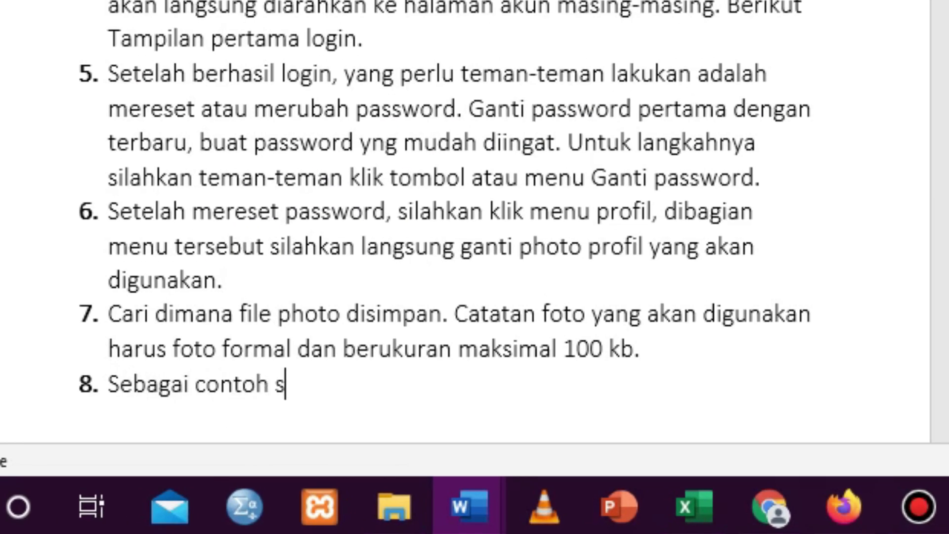
{"action": "type", "text": "aya sudah"}
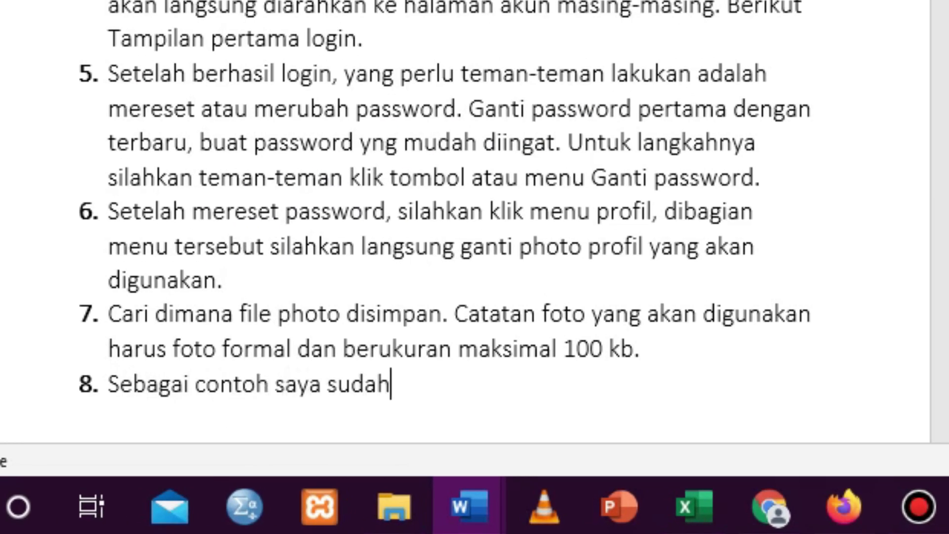
{"action": "type", "text": " melakukan proses perga"}
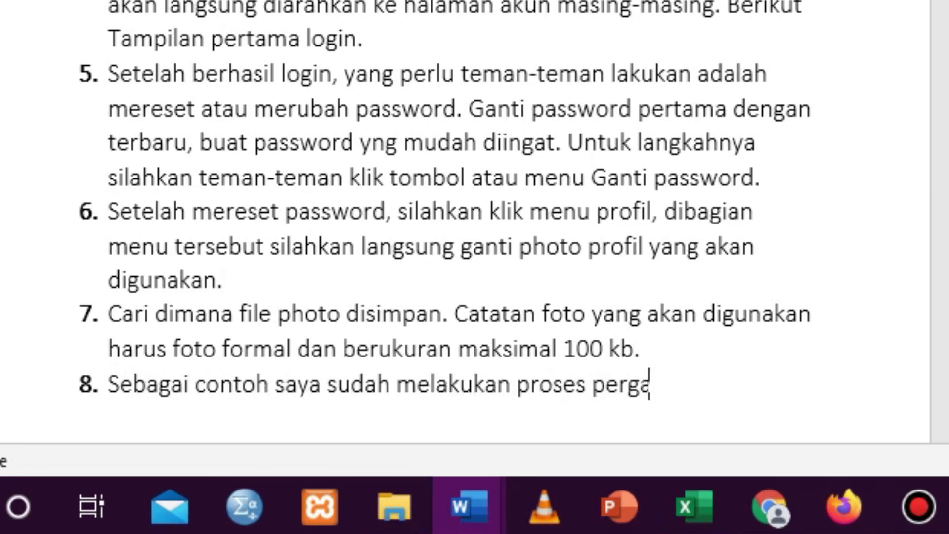
{"action": "type", "text": "ntian foto profi"}
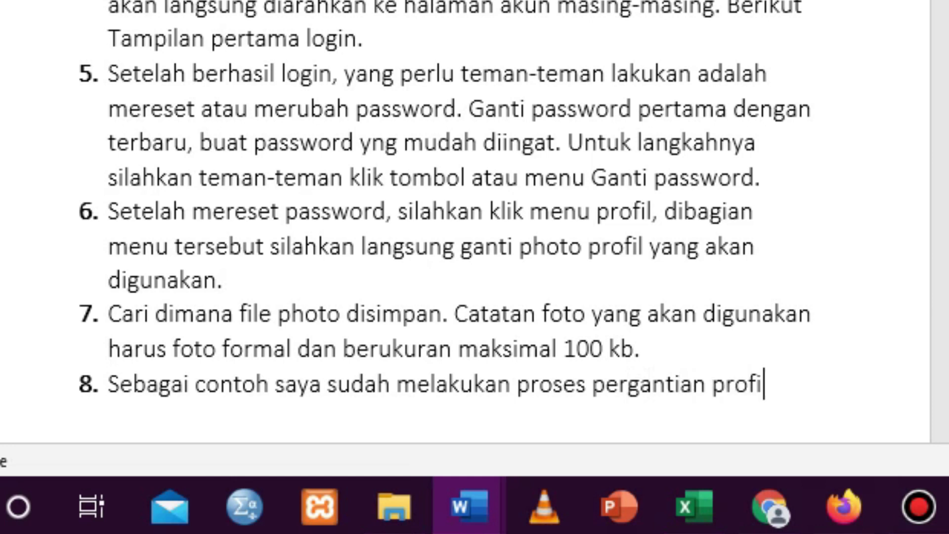
{"action": "key", "text": "BackSpace"}
{"action": "key", "text": "BackSpace"}
{"action": "key", "text": "BackSpace"}
{"action": "key", "text": "BackSpace"}
{"action": "key", "text": "BackSpace"}
{"action": "type", "text": "foto"}
{"action": "key", "text": "BackSpace"}
{"action": "key", "text": "BackSpace"}
{"action": "key", "text": "BackSpace"}
{"action": "key", "text": "BackSpace"}
{"action": "type", "text": "foto profil "}
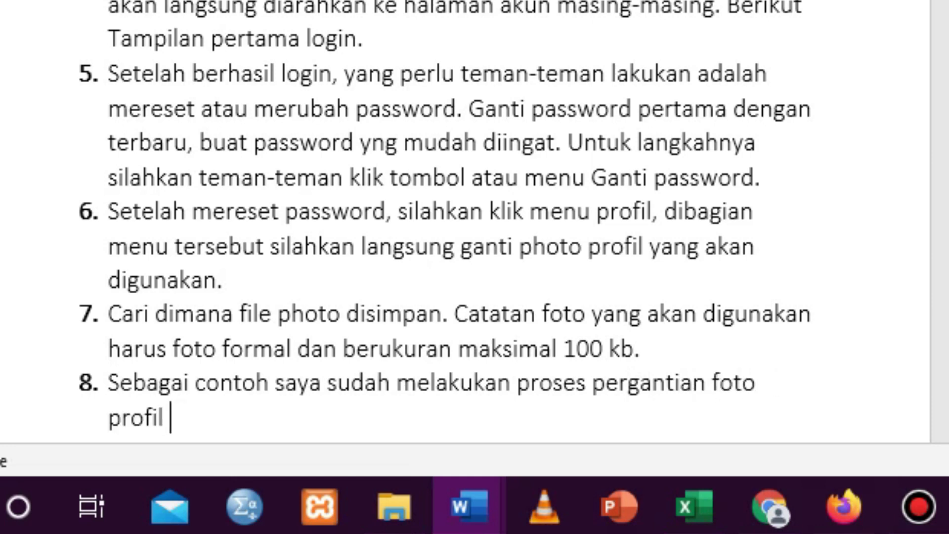
{"action": "type", "text": "dengan menggunakan foto "}
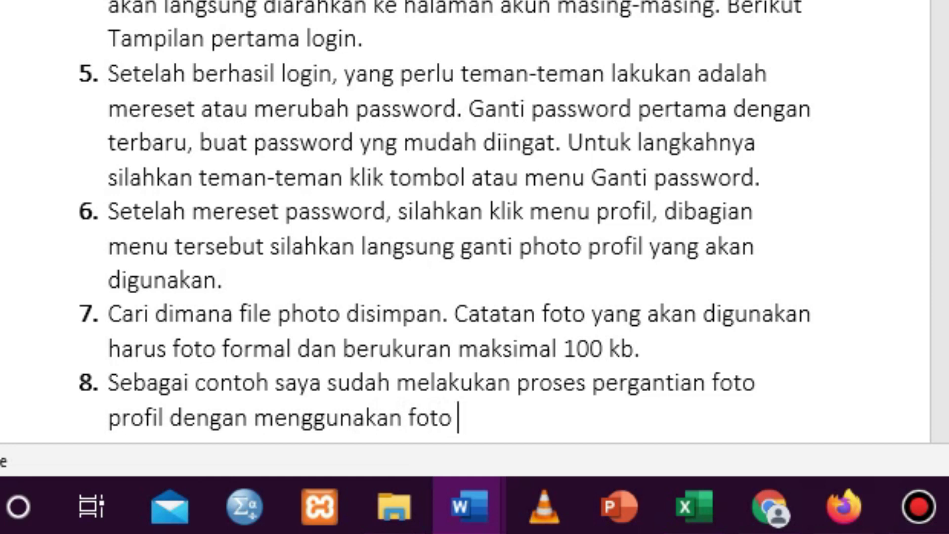
{"action": "type", "text": "sementara"}
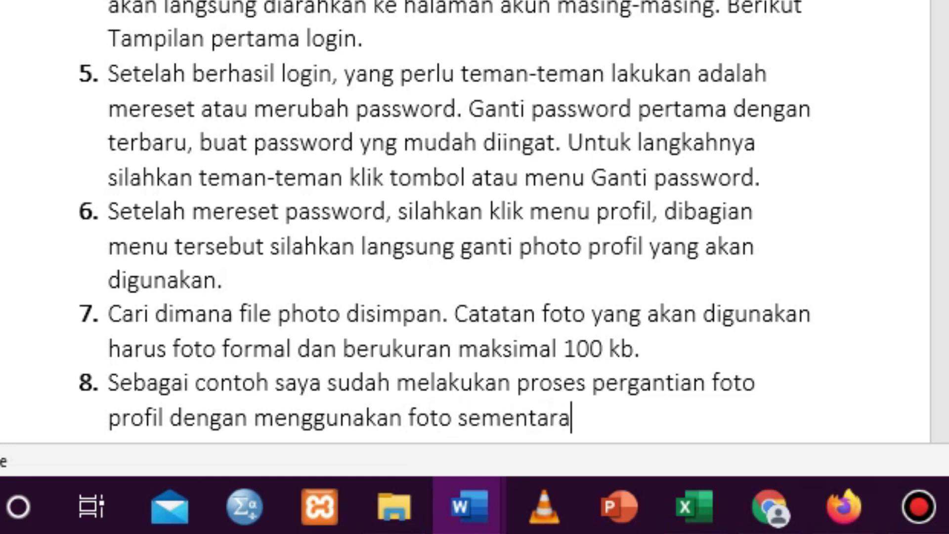
{"action": "type", "text": "."}
Add item 9 to the numbered list reading "Sampai disini proses login, ganti password dan mengganti foto profil sudah selesai.".
{"action": "key", "text": "Return"}
{"action": "type", "text": "Sampai disni"}
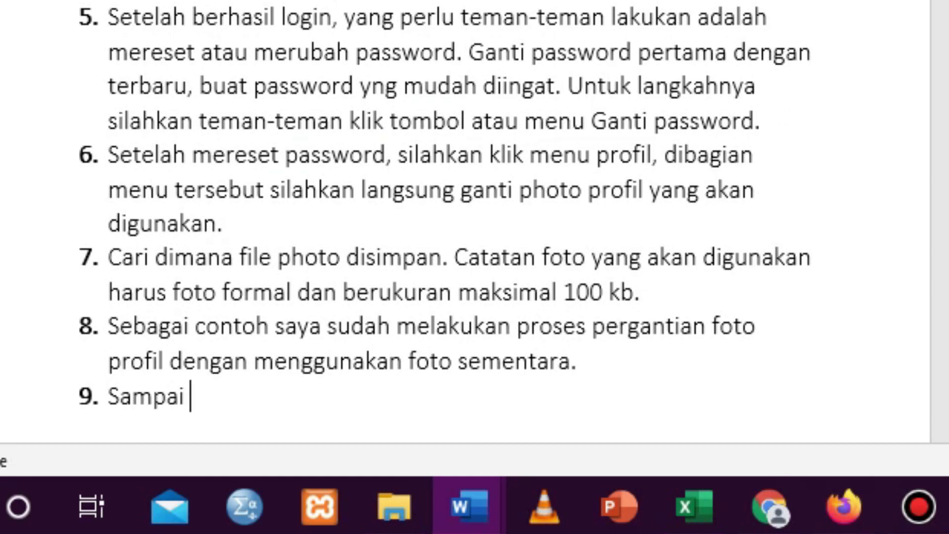
{"action": "key", "text": "BackSpace"}
{"action": "key", "text": "BackSpace"}
{"action": "type", "text": "ini proses lo"}
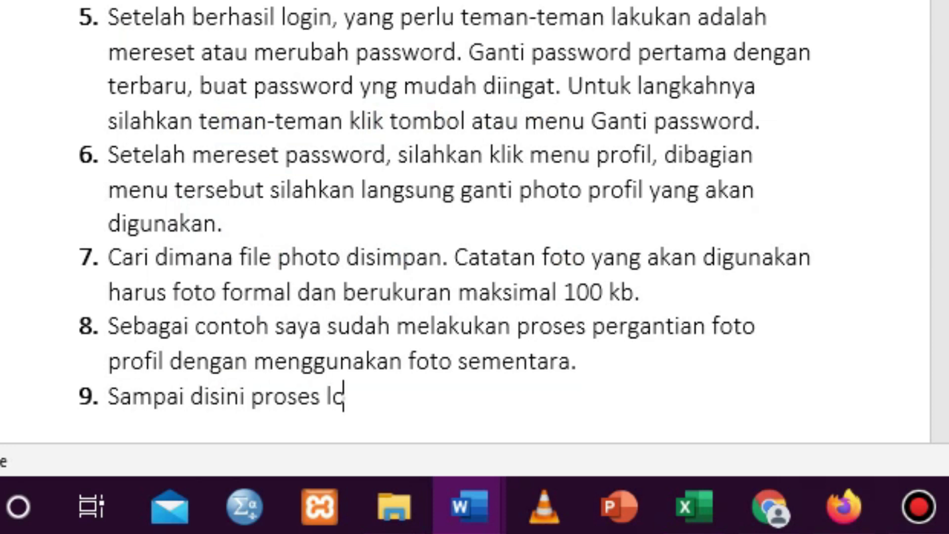
{"action": "type", "text": "gin da"}
{"action": "key", "text": "BackSpace"}
{"action": "key", "text": "BackSpace"}
{"action": "key", "text": "BackSpace"}
{"action": "type", "text": ", gangi "}
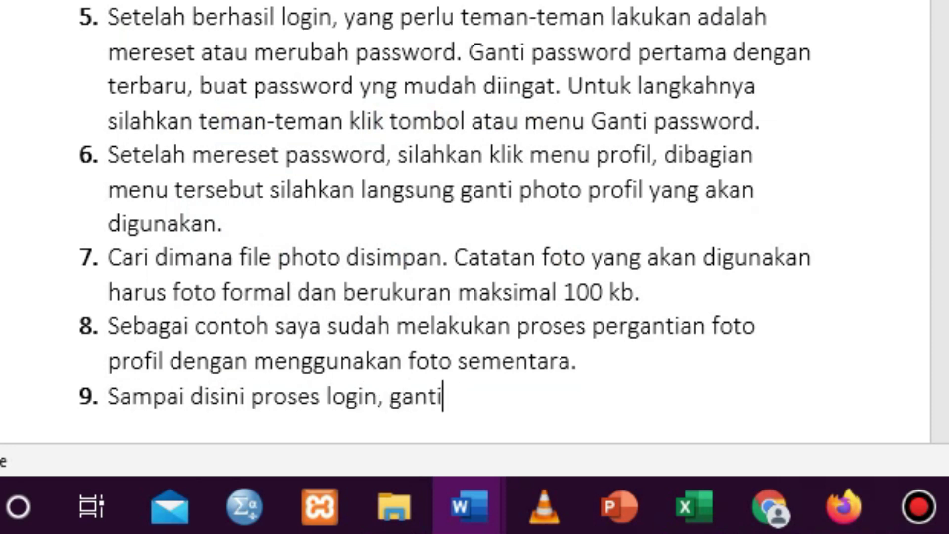
{"action": "type", "text": " password dan mengganti"}
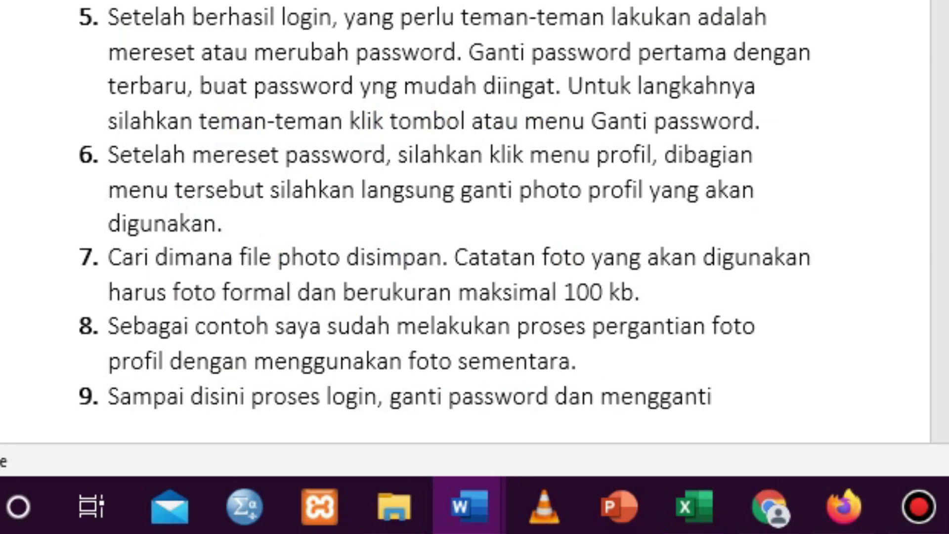
{"action": "type", "text": " foto frofil sudah selesai."}
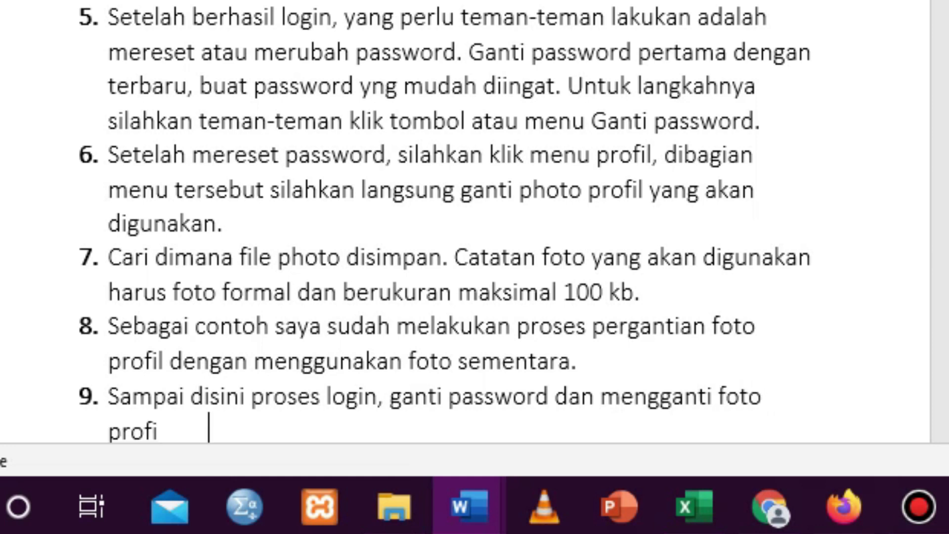
{"action": "scroll", "coordinate": [807, 245], "scroll_direction": "down", "scroll_amount": 1}
Add item 10 to the numbered list, starting with "Lanjut ke Part 2, Tahapan pengajuan KRS (Kartu Rencana Studi".
{"action": "key", "text": "Return"}
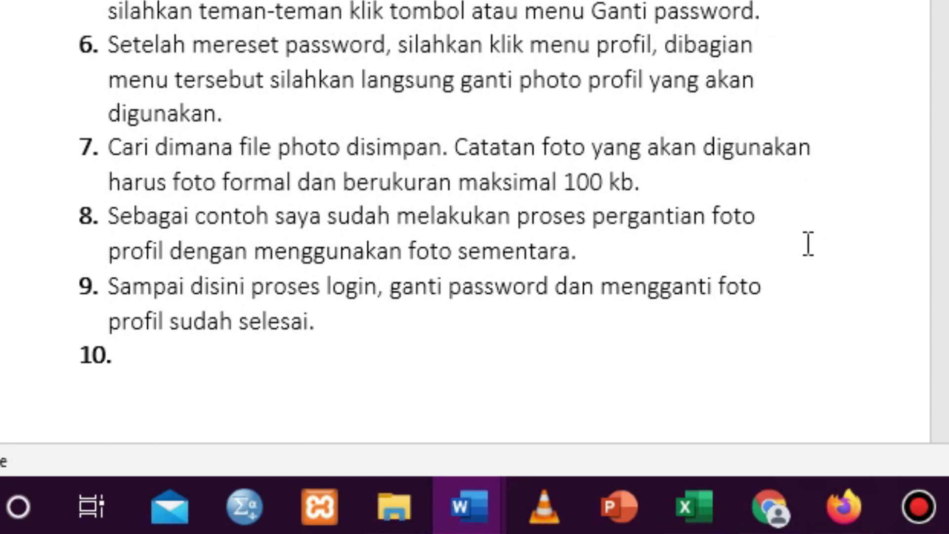
{"action": "type", "text": "Lanjut ke Part 2"}
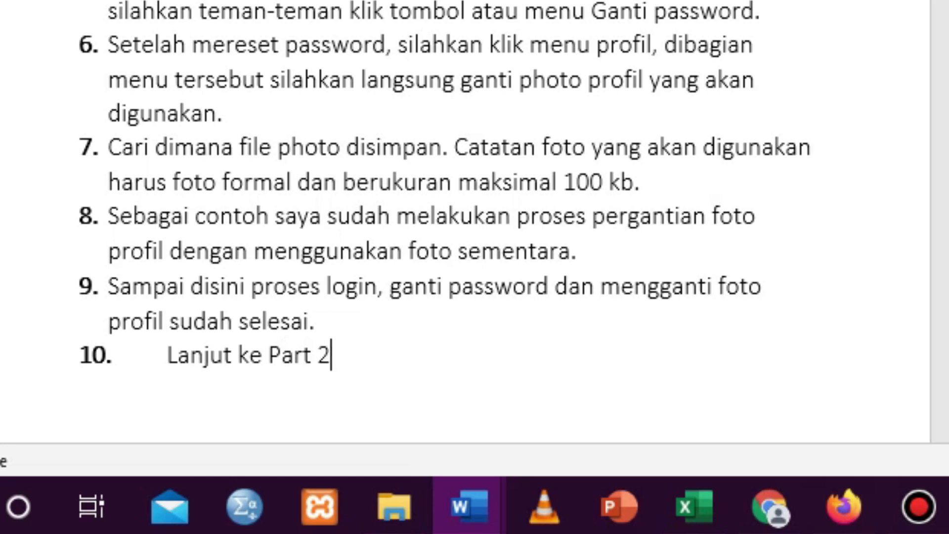
{"action": "type", "text": ", Tahapan pengajuan KRS (kA"}
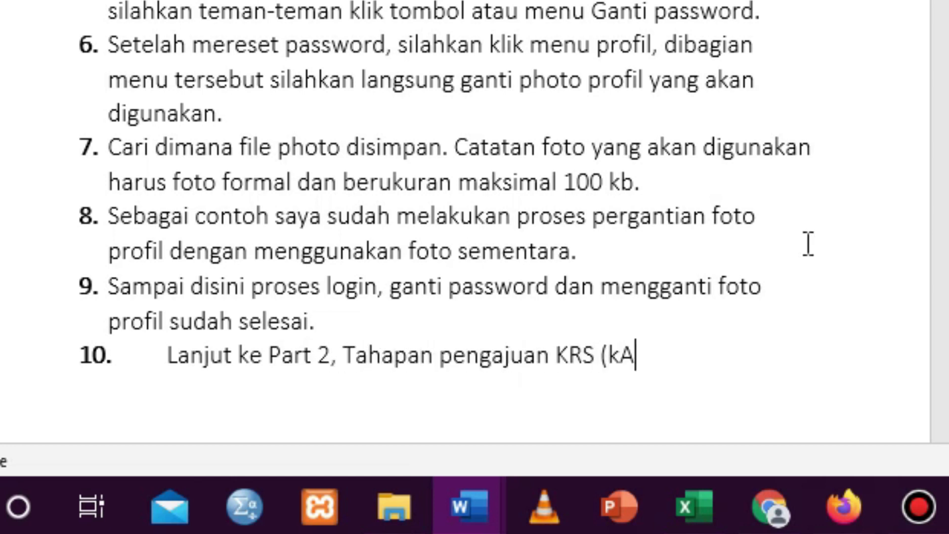
{"action": "key", "text": "BackSpace"}
{"action": "key", "text": "BackSpace"}
{"action": "type", "text": "Kartu Rencana Studi"}
{"action": "key", "text": "Tab"}
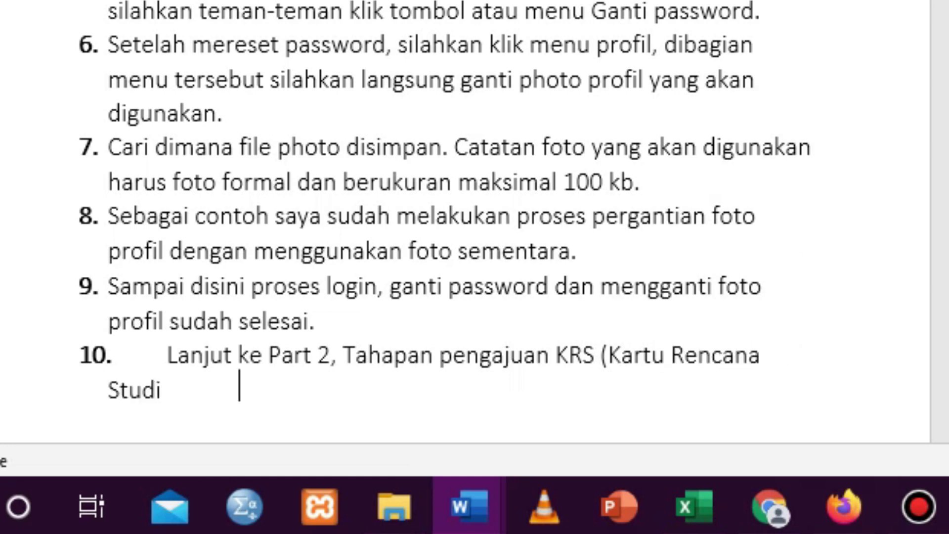